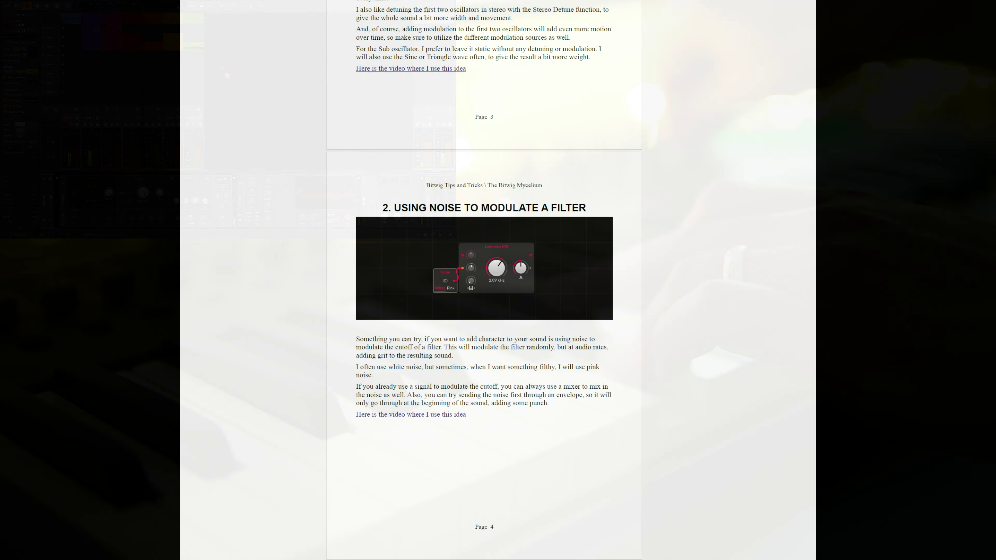
# - Look through the Bitwig tips document, from using noise to modulate a filter to mixing LFOs with envelopes
pyautogui.scroll(-10, 484, 281)
pyautogui.scroll(-8, 484, 280)
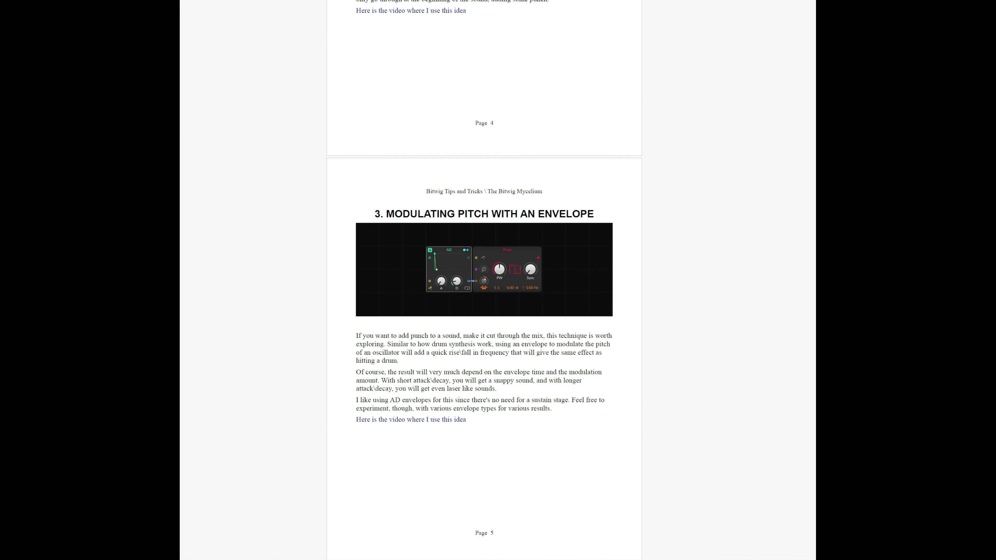
pyautogui.scroll(-7, 483, 281)
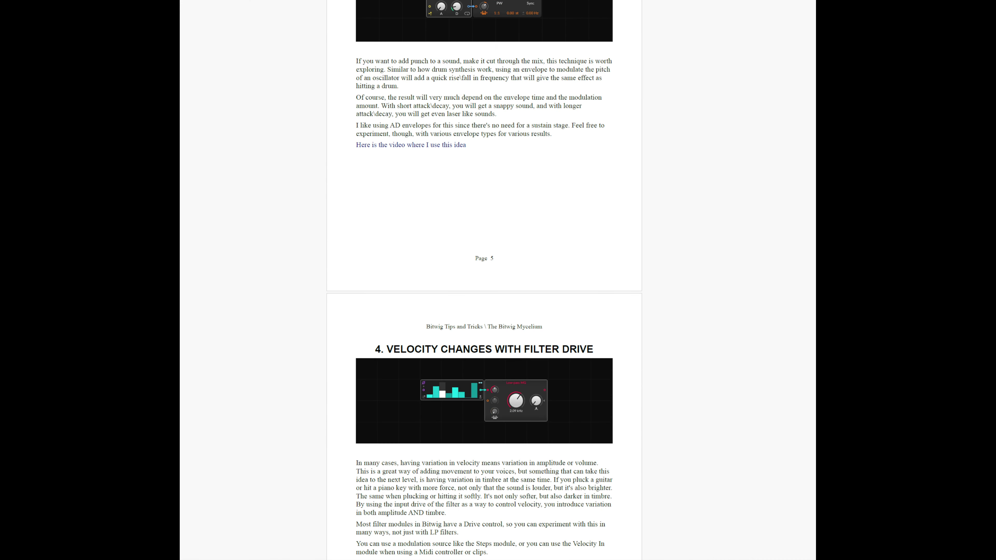
pyautogui.scroll(-10, 484, 280)
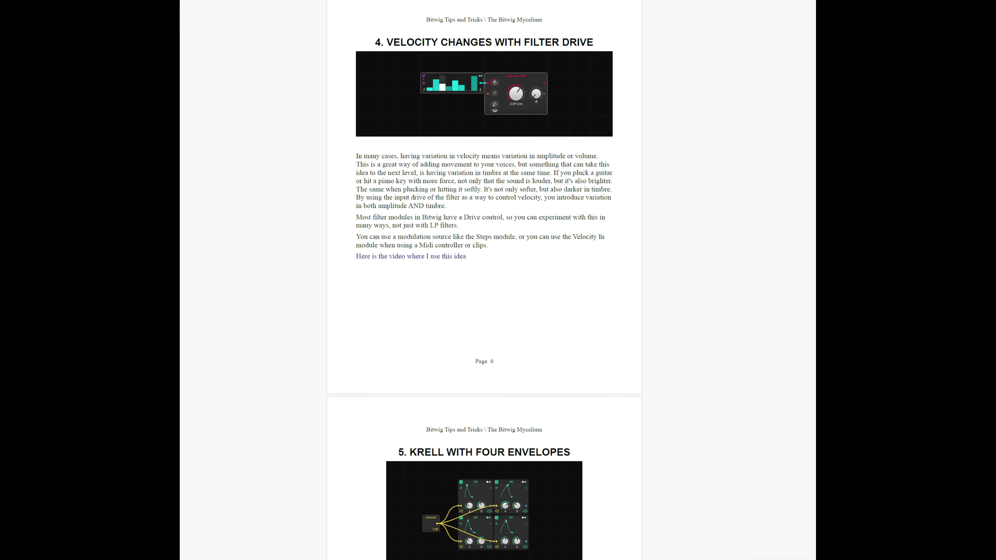
pyautogui.scroll(-5, 484, 280)
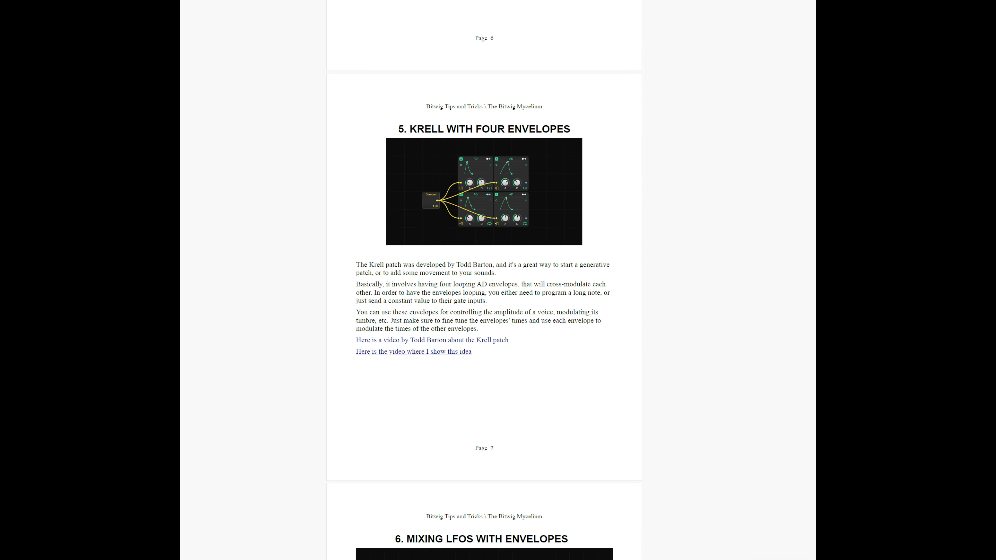
pyautogui.scroll(-6, 484, 280)
pyautogui.scroll(-5, 484, 280)
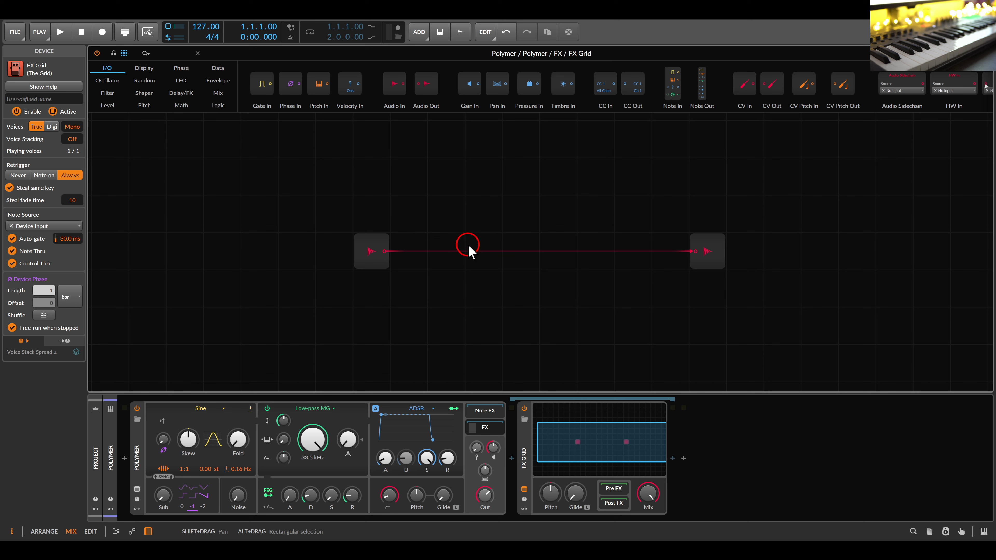
# - Insert a Heat shaper after the audio input, duplicate it three times, and chain all four in series toward the output
pyautogui.click(144, 93)
pyautogui.moveTo(616, 84); pyautogui.dragTo(406, 243)
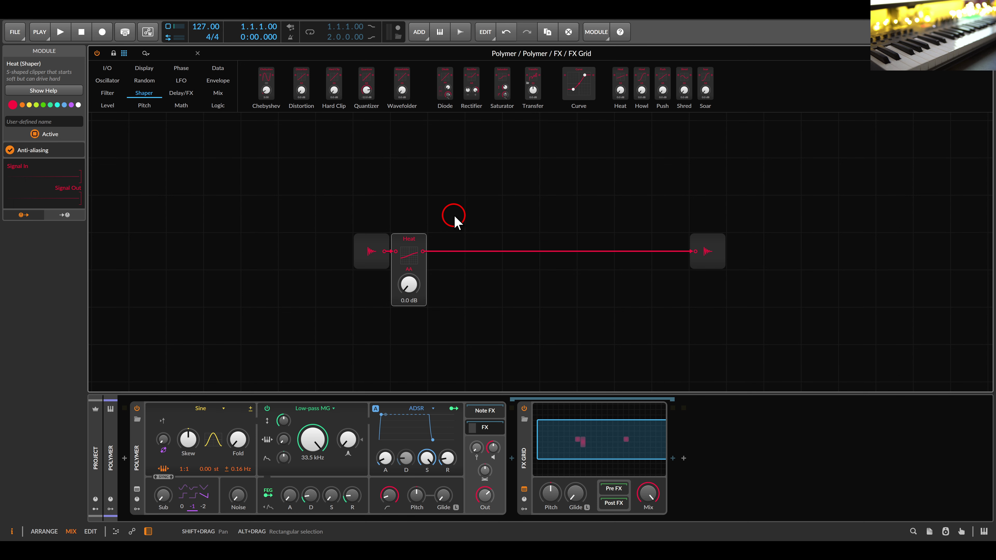
pyautogui.scroll(-2, 454, 216)
pyautogui.moveTo(484, 234); pyautogui.dragTo(455, 165)
pyautogui.hotkey('ctrl', 'd')
pyautogui.hotkey('ctrl', 'd')
pyautogui.hotkey('ctrl', 'd')
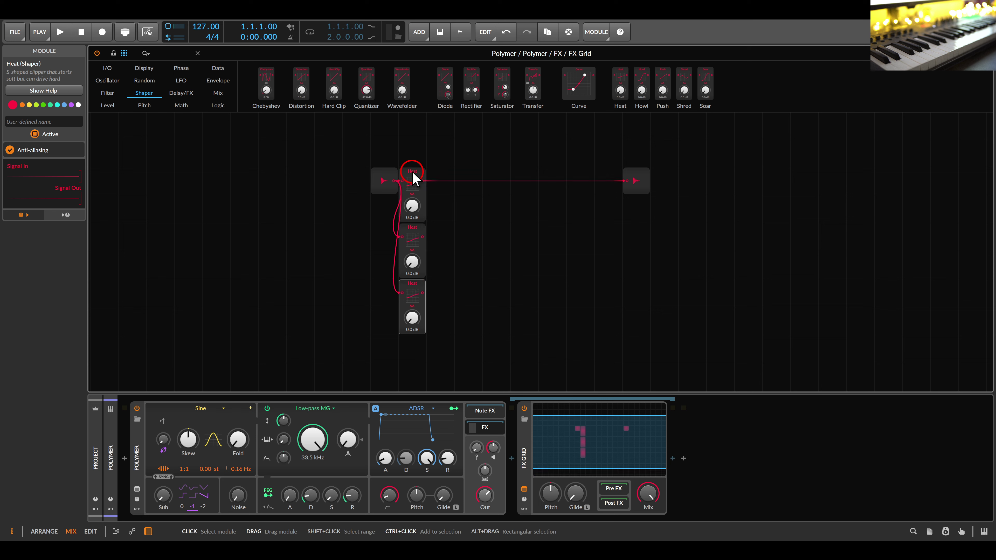
pyautogui.moveTo(422, 184); pyautogui.dragTo(422, 182)
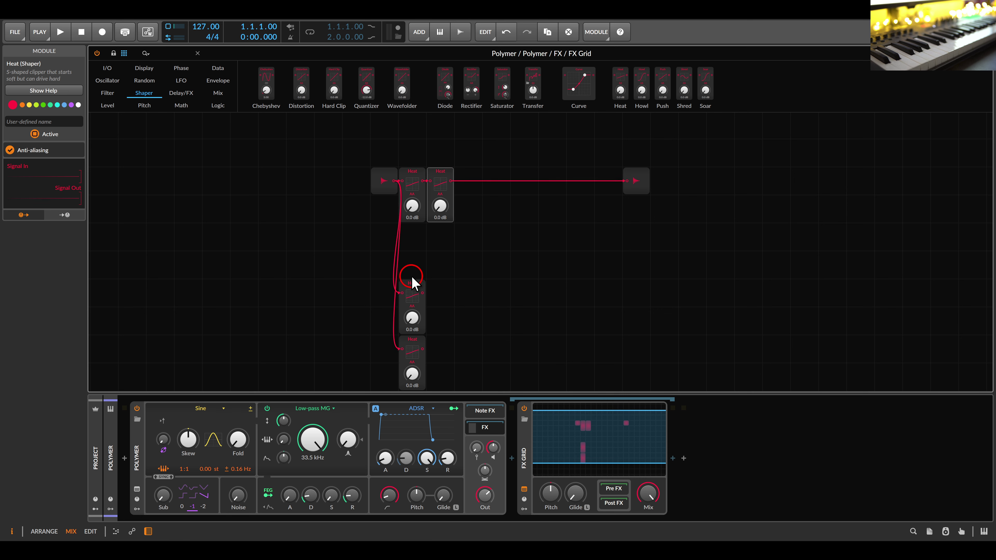
pyautogui.moveTo(414, 285); pyautogui.dragTo(452, 181)
pyautogui.moveTo(414, 346); pyautogui.dragTo(549, 231)
pyautogui.scroll(3, 476, 182)
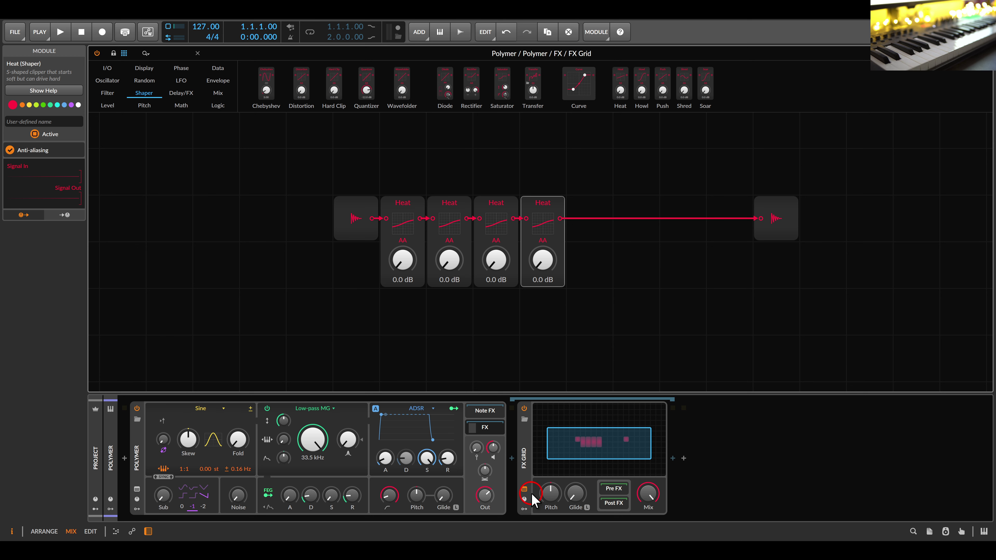
# - Show the FX Grid's modulator slots and add a Macro modulator to the first one
pyautogui.click(525, 509)
pyautogui.click(540, 422)
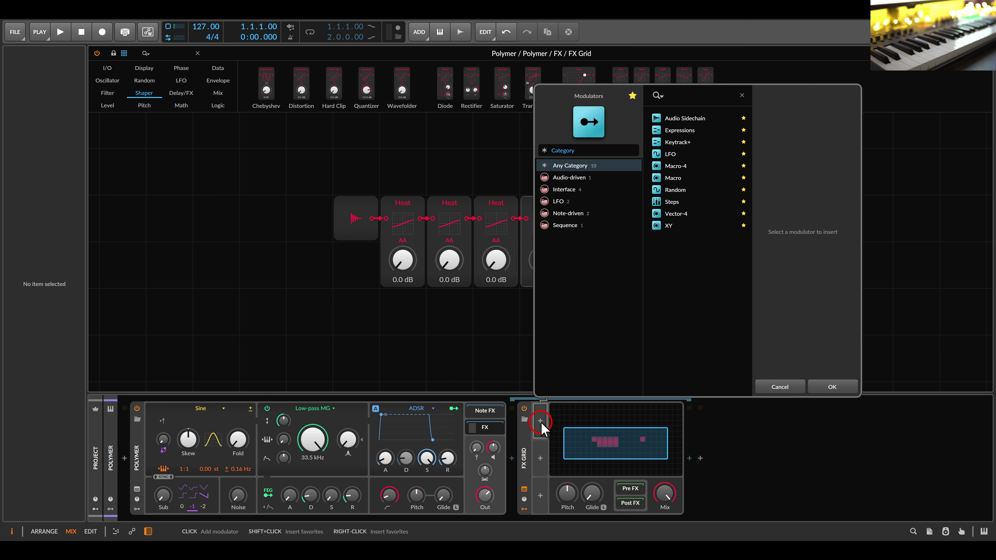
pyautogui.doubleClick(675, 179)
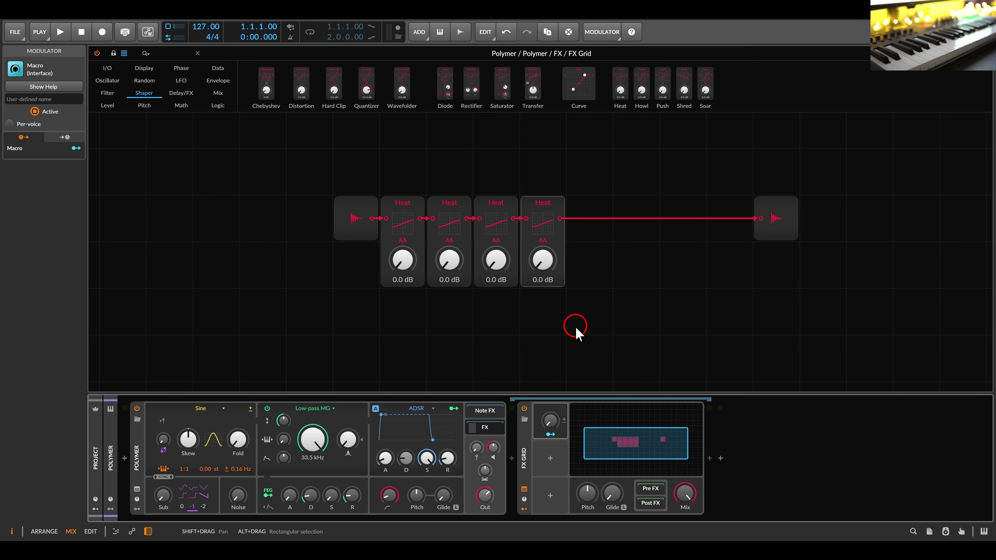
# - Map the Macro to the drive knobs of all four Heat modules with a modulation amount of 40 dB each
pyautogui.click(550, 434)
pyautogui.moveTo(403, 262); pyautogui.dragTo(403, 247)
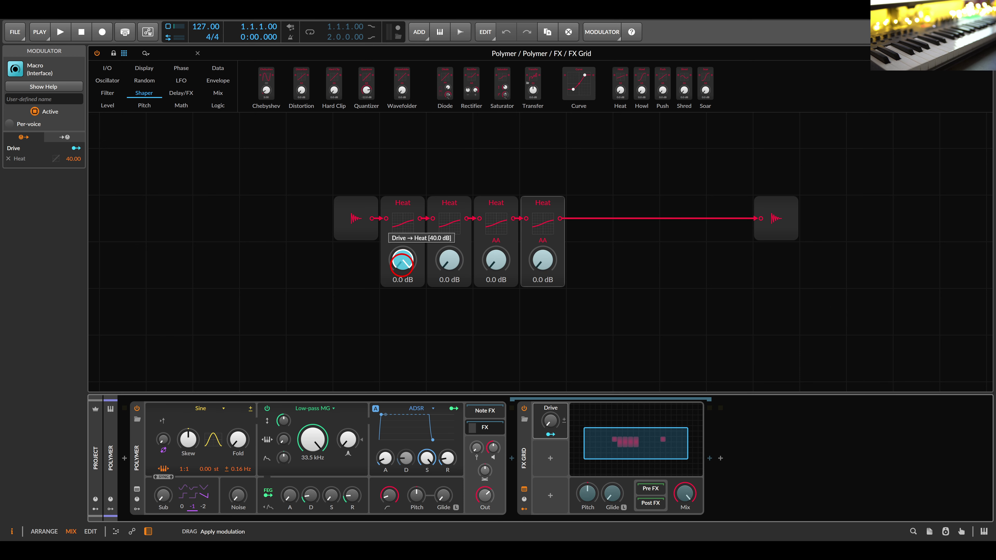
pyautogui.moveTo(455, 265); pyautogui.dragTo(496, 246)
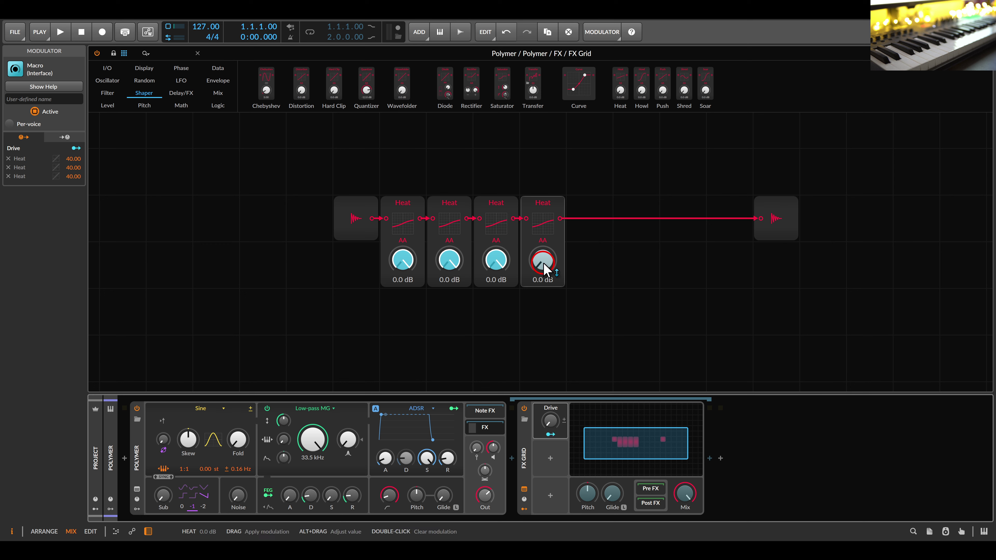
pyautogui.moveTo(542, 268); pyautogui.dragTo(543, 253)
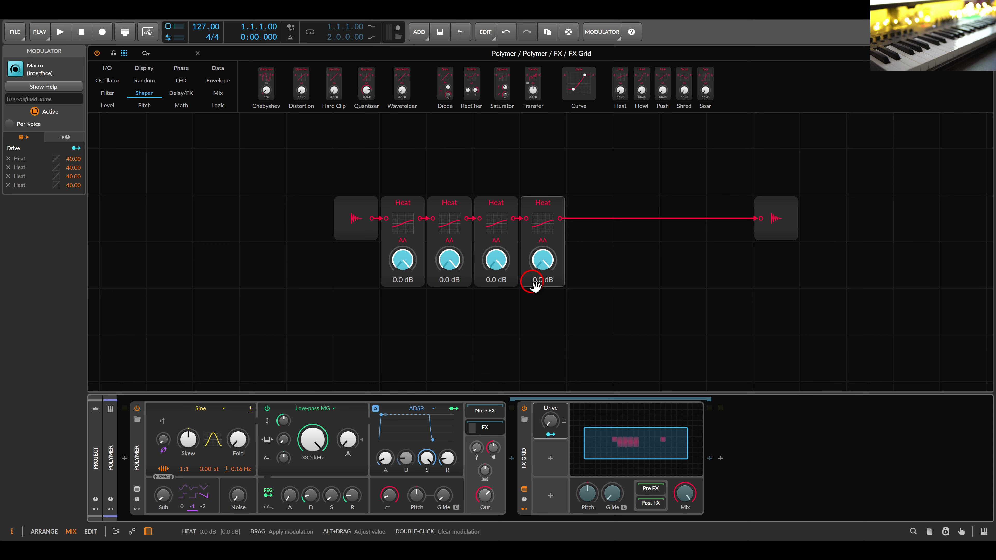
pyautogui.click(542, 439)
# - Rename the macro to Heat and raise it to about 47%
pyautogui.doubleClick(550, 408)
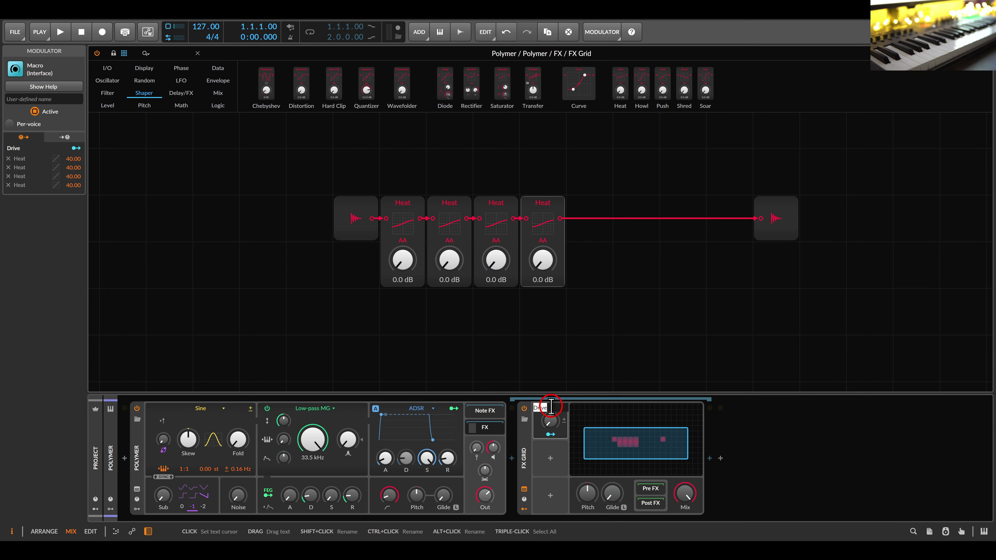
pyautogui.write('Heat')
pyautogui.press('Return')
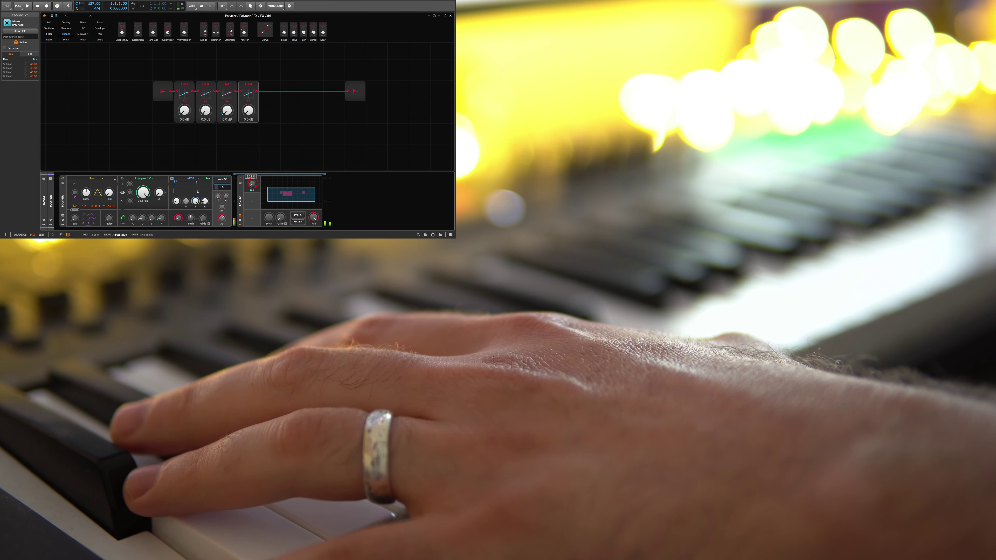
pyautogui.moveTo(252, 183); pyautogui.dragTo(252, 166)
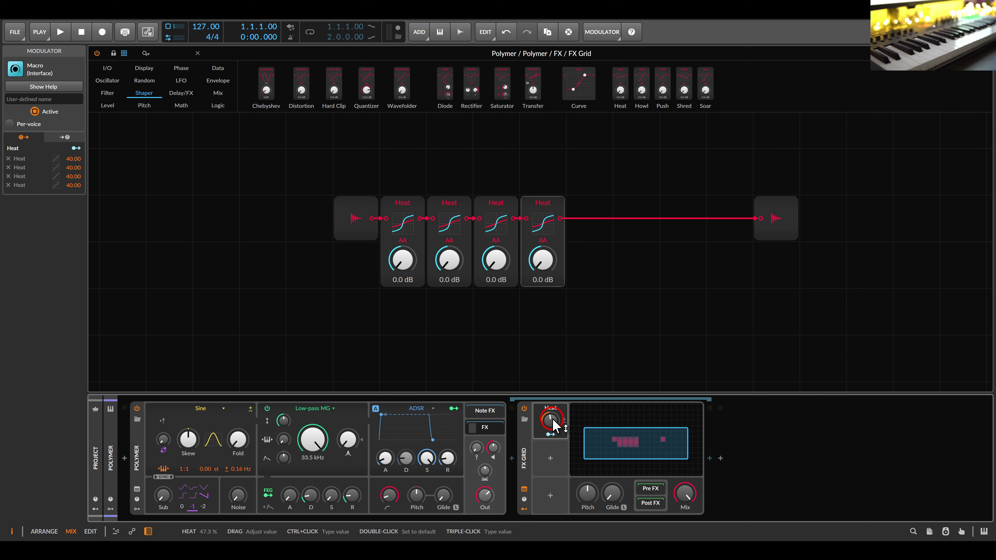
# - Move the audio input away from the Heat chain and insert an AM/RM module before the first Heat
pyautogui.click(108, 105)
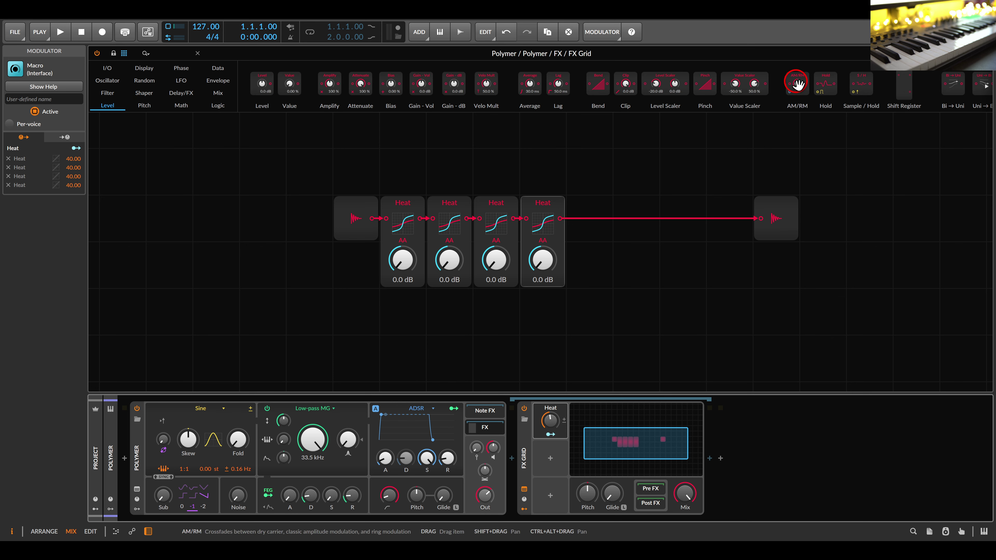
pyautogui.moveTo(797, 82); pyautogui.dragTo(449, 125)
pyautogui.moveTo(349, 216); pyautogui.dragTo(302, 216)
pyautogui.moveTo(457, 125); pyautogui.dragTo(382, 179)
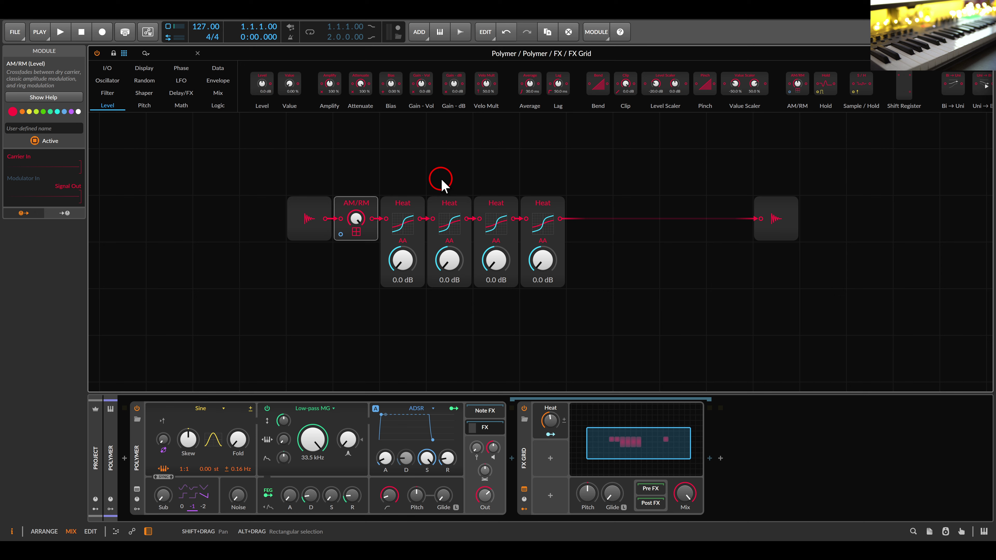
# - Space out the Heat modules and place a duplicate of the AM/RM module before each of the other three
pyautogui.moveTo(593, 186); pyautogui.dragTo(698, 198)
pyautogui.click(636, 191)
pyautogui.click(357, 205)
pyautogui.moveTo(359, 204); pyautogui.dragTo(359, 253)
pyautogui.hotkey('ctrl', 'd')
pyautogui.moveTo(421, 218); pyautogui.dragTo(606, 222)
pyautogui.hotkey('ctrl', 'd')
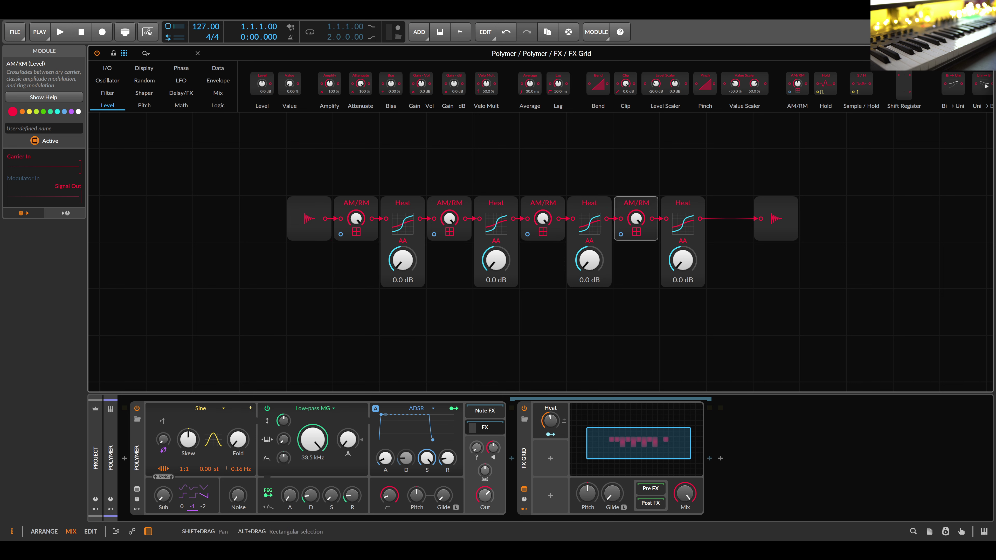
# - Add a Sine oscillator above the start of the AM/RM and Heat chain
pyautogui.click(115, 83)
pyautogui.scroll(1, 280, 286)
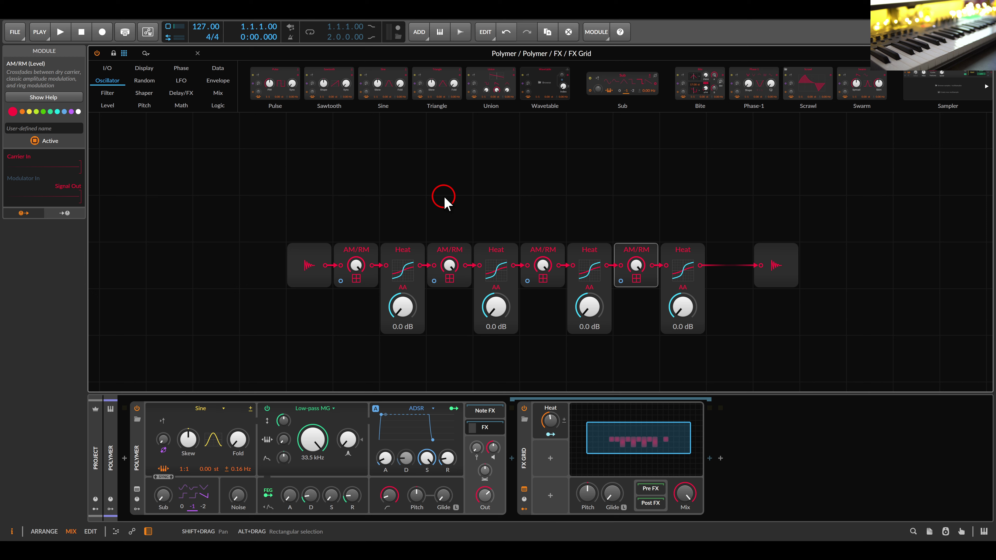
pyautogui.moveTo(381, 88); pyautogui.dragTo(328, 165)
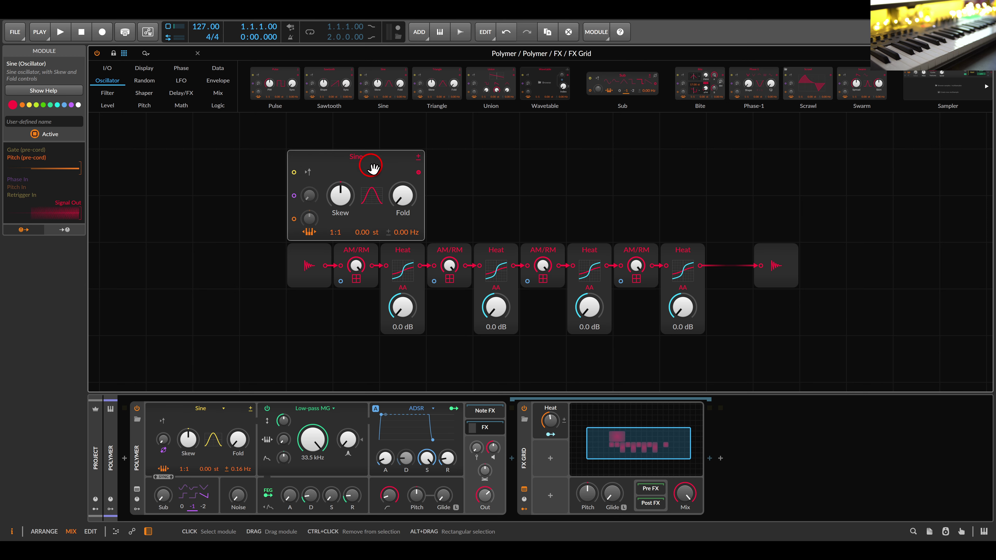
# - Connect the Sine oscillator's output to the modulator inputs of all four AM/RM modules
pyautogui.moveTo(418, 172); pyautogui.dragTo(341, 280)
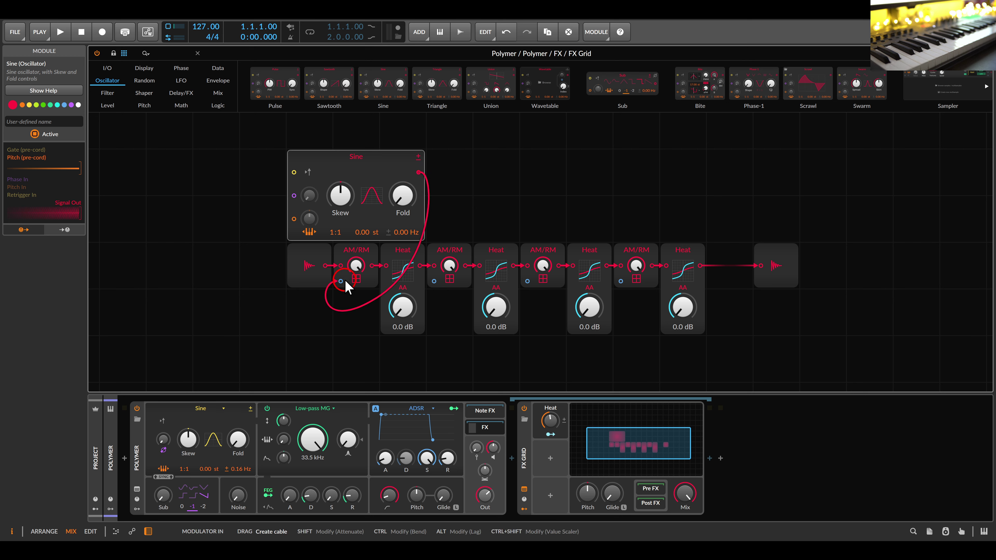
pyautogui.moveTo(434, 281); pyautogui.dragTo(528, 281)
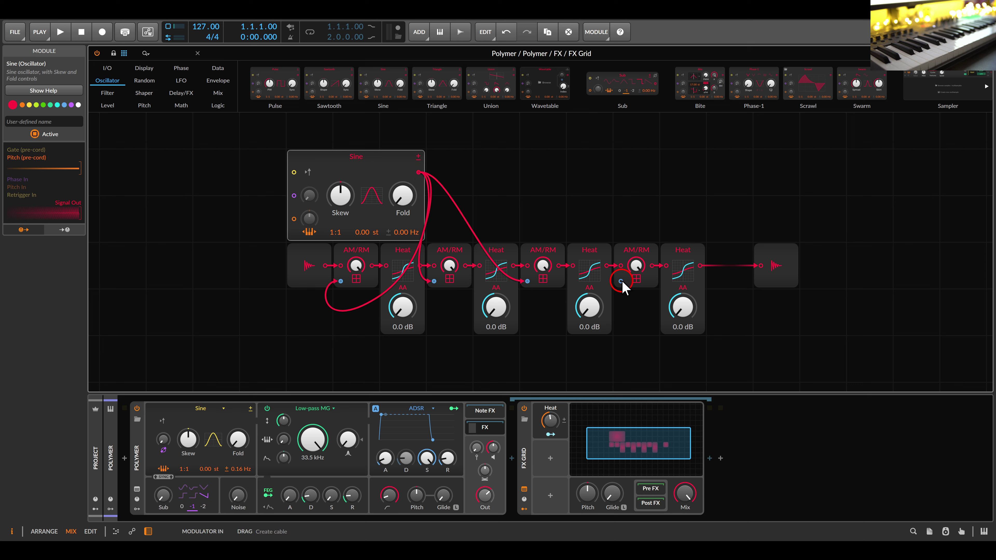
pyautogui.moveTo(621, 281); pyautogui.dragTo(419, 172)
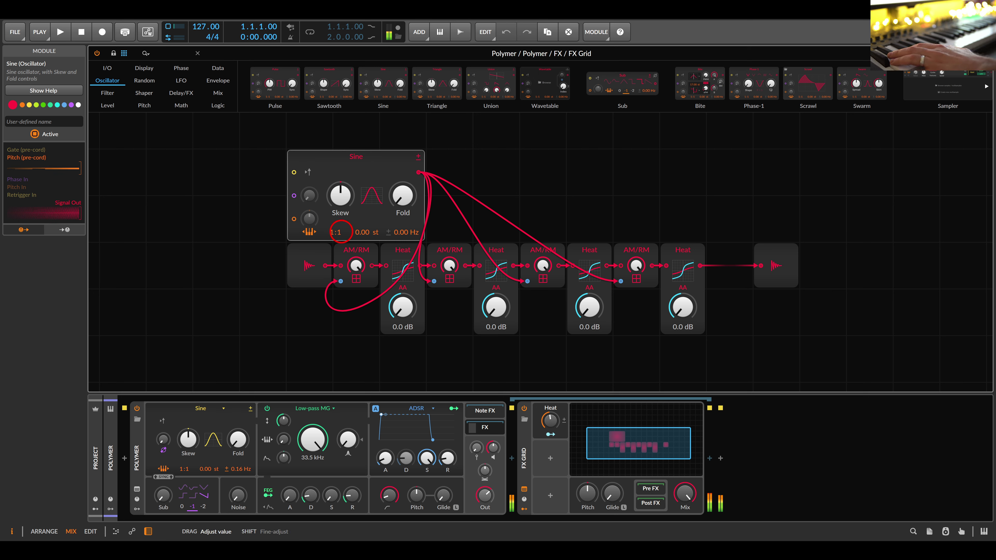
# - Set the grid's Sine oscillator to a 1:2 ratio and a stereo detune of 0.66 Hz
pyautogui.moveTo(340, 232); pyautogui.dragTo(339, 229)
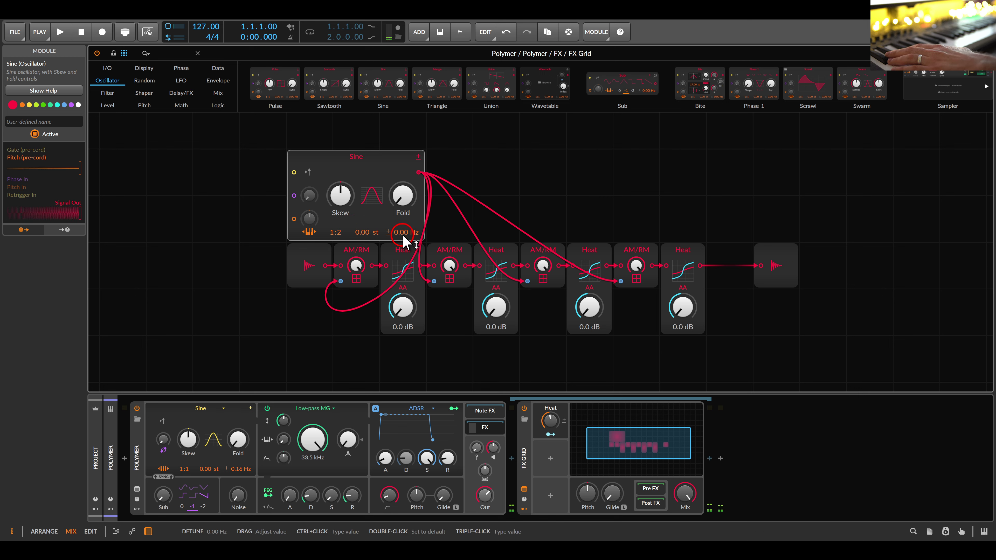
pyautogui.moveTo(406, 234); pyautogui.dragTo(405, 231)
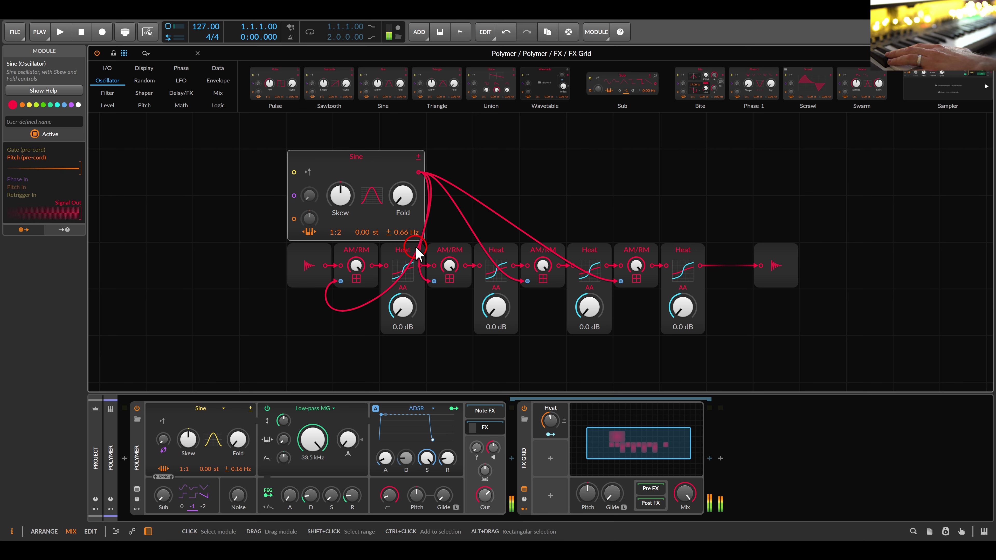
# - Raise the Heat macro to about 60% and lower Polymer's output level slightly
pyautogui.click(485, 495)
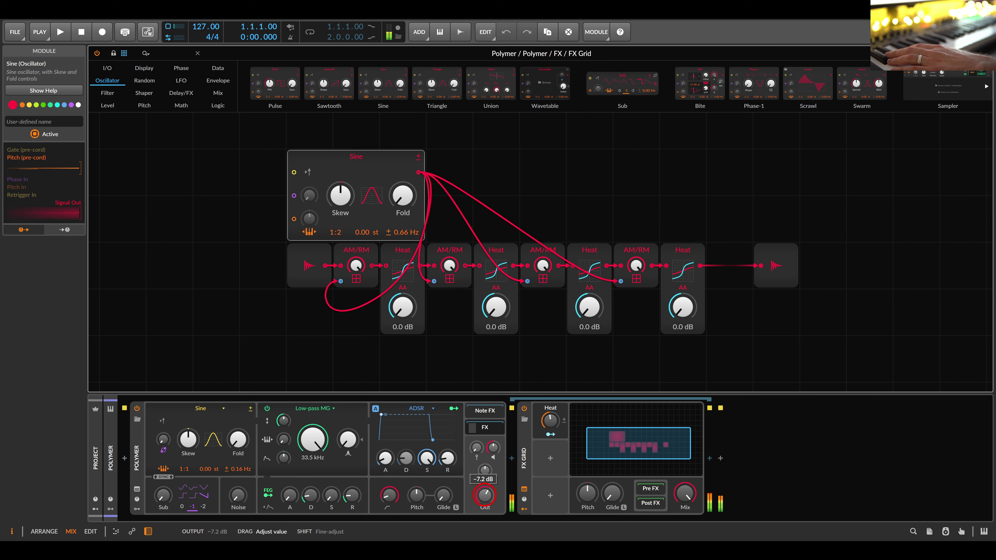
pyautogui.moveTo(548, 420); pyautogui.dragTo(547, 425)
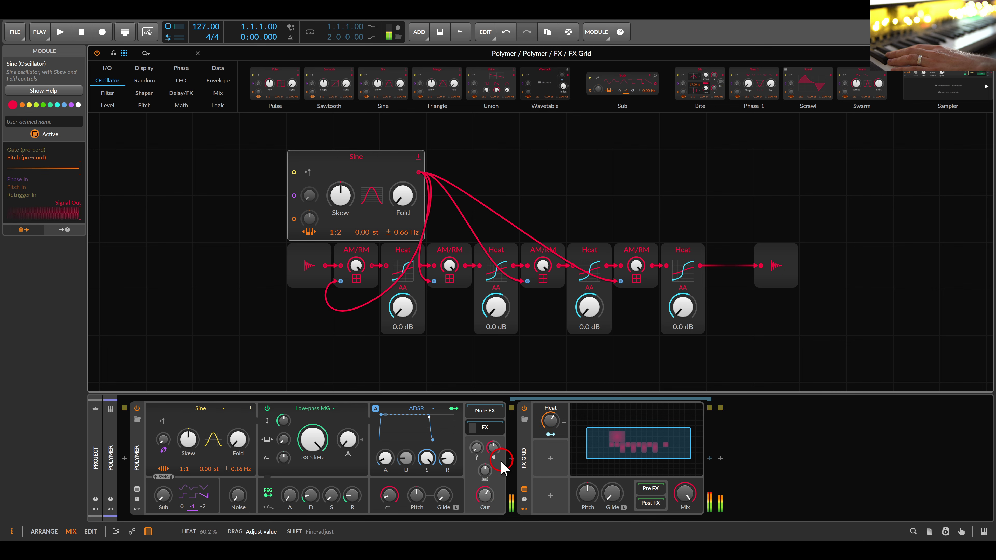
pyautogui.moveTo(485, 495); pyautogui.dragTo(485, 499)
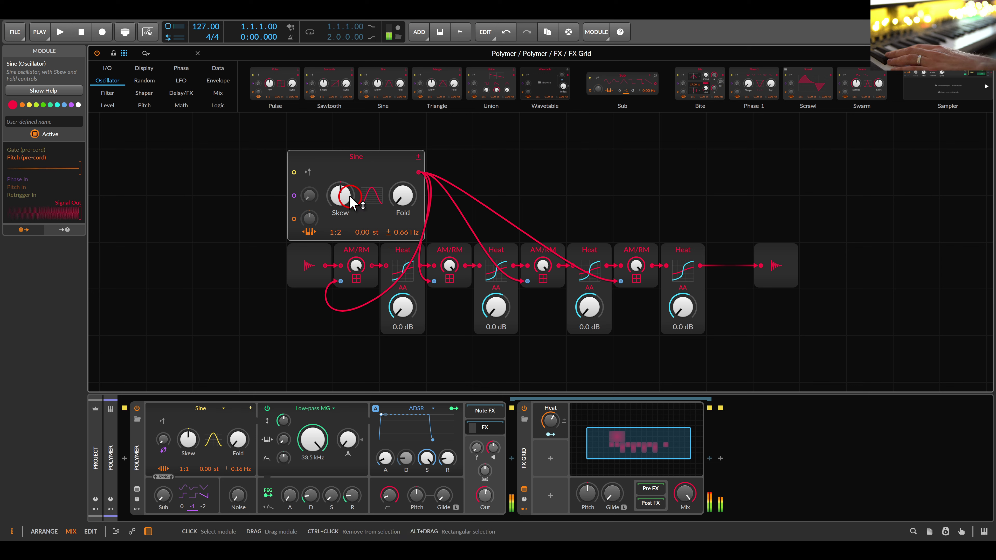
# - Adjust the grid Sine oscillator's Skew and raise its Fold to about 12.7 st
pyautogui.moveTo(350, 202)
pyautogui.mouseDown()
pyautogui.moveTo(350, 212)
pyautogui.moveTo(340, 193)
pyautogui.mouseUp()
pyautogui.moveTo(404, 193); pyautogui.dragTo(408, 198)
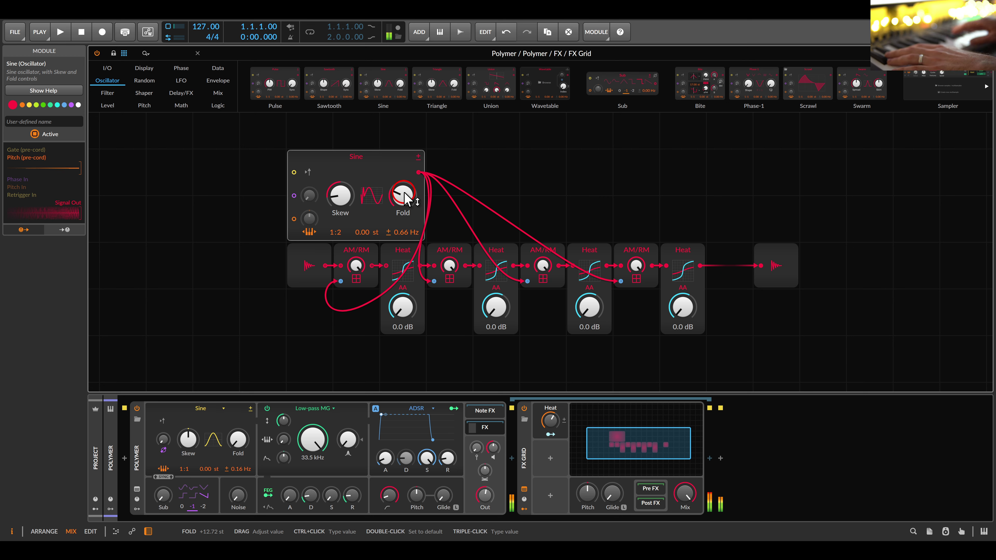
# - Move the Audio Out module farther from the chain and insert a Wavefolder after the last Heat
pyautogui.moveTo(616, 225); pyautogui.dragTo(399, 213)
pyautogui.scroll(-1, 435, 224)
pyautogui.moveTo(520, 242); pyautogui.dragTo(755, 246)
pyautogui.click(144, 93)
pyautogui.click(342, 144)
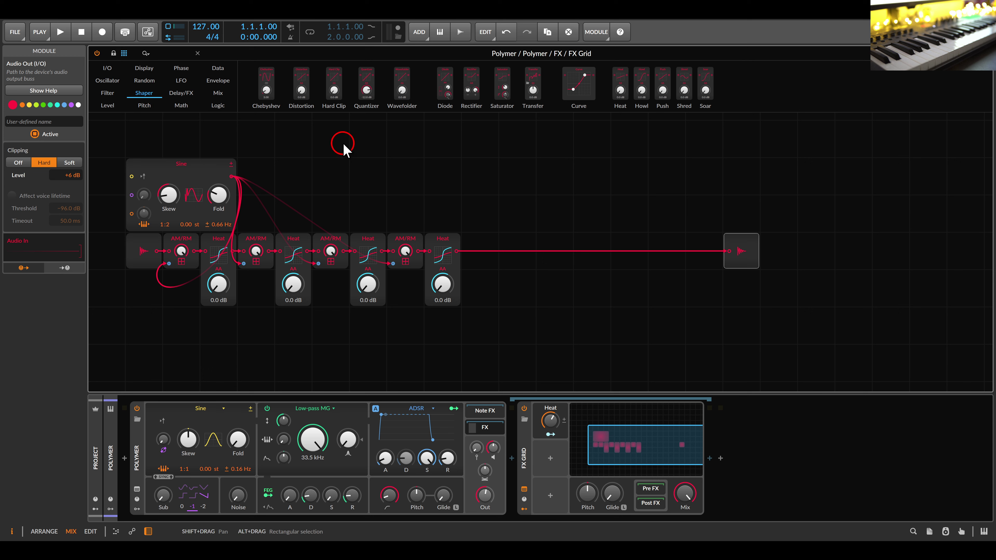
pyautogui.moveTo(403, 87); pyautogui.dragTo(495, 252)
# - Duplicate the Wavefolder three times and chain the copies in series before the audio output
pyautogui.click(514, 238)
pyautogui.hotkey('ctrl', 'd')
pyautogui.moveTo(517, 315); pyautogui.dragTo(532, 251)
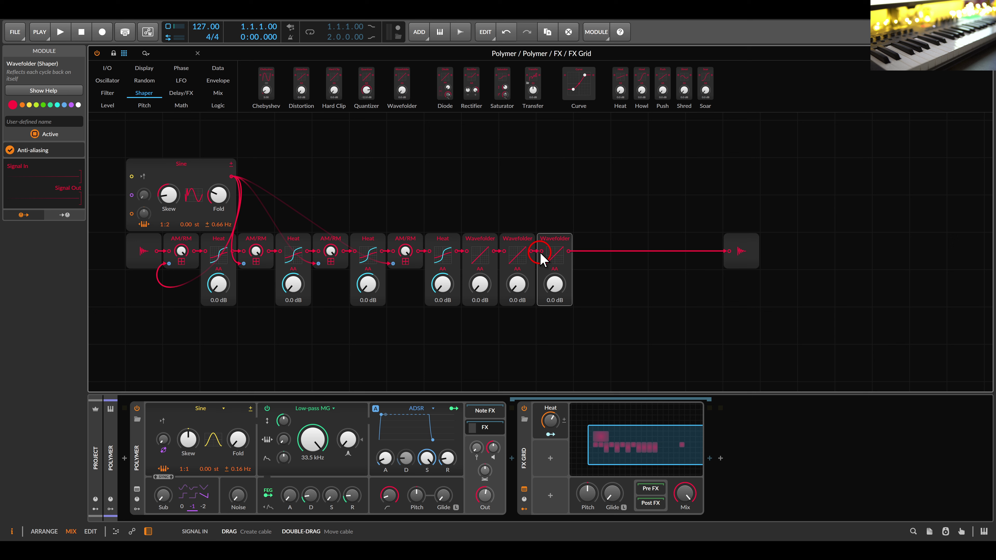
pyautogui.hotkey('ctrl', 'd')
pyautogui.moveTo(550, 316); pyautogui.dragTo(570, 252)
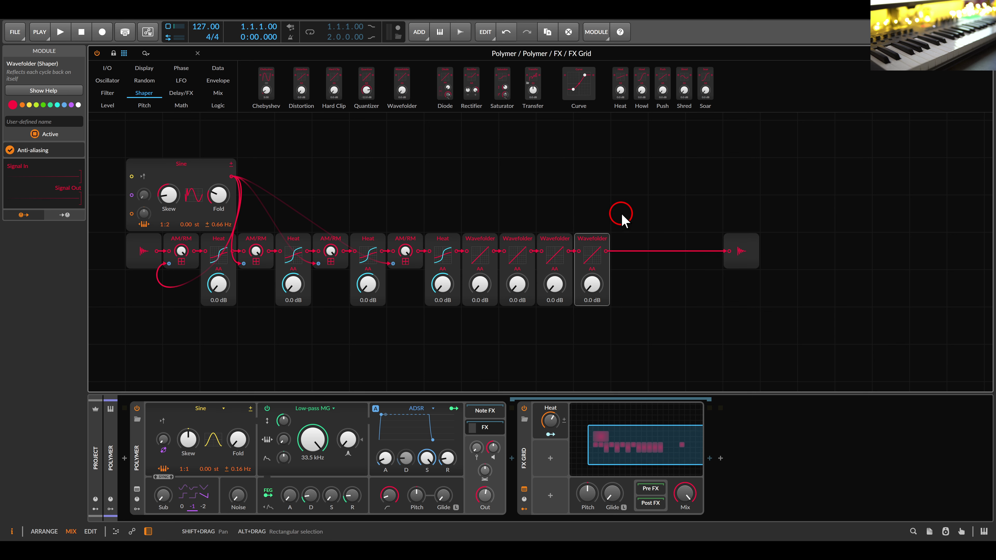
# - Add a Macro modulator to the FX Grid and map it to the drive of all four Wavefolders at 40.00 each
pyautogui.click(553, 465)
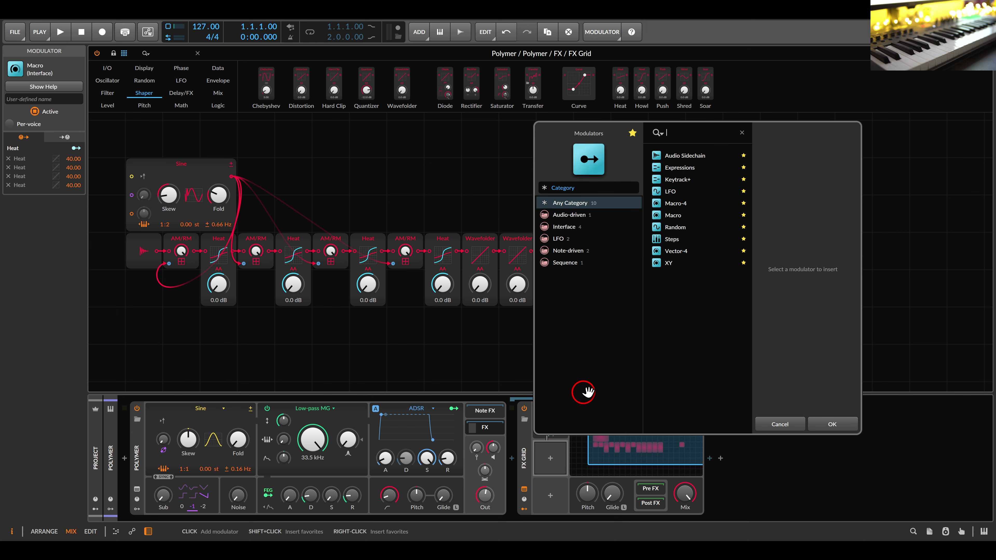
pyautogui.doubleClick(659, 215)
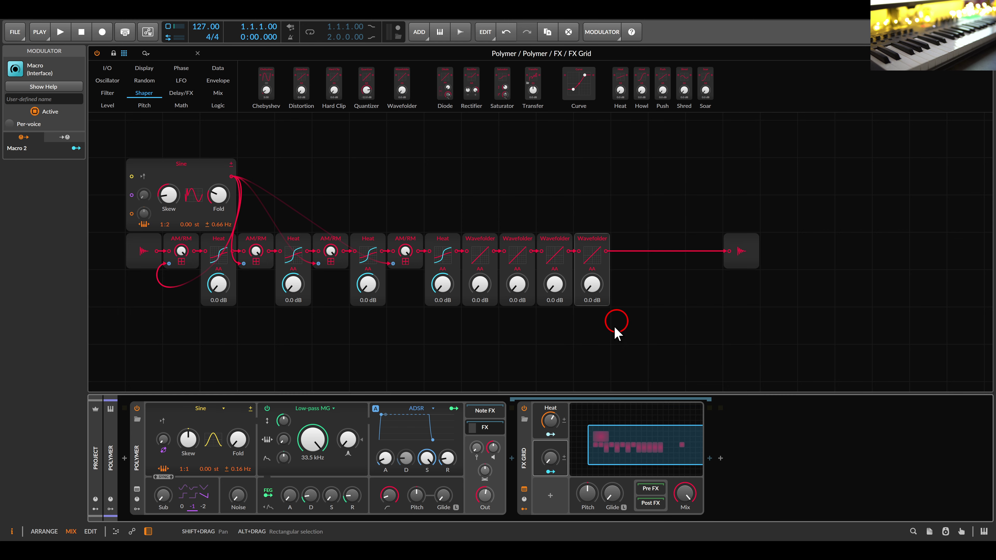
pyautogui.click(551, 471)
pyautogui.moveTo(482, 289); pyautogui.dragTo(484, 220)
pyautogui.moveTo(523, 288); pyautogui.dragTo(523, 219)
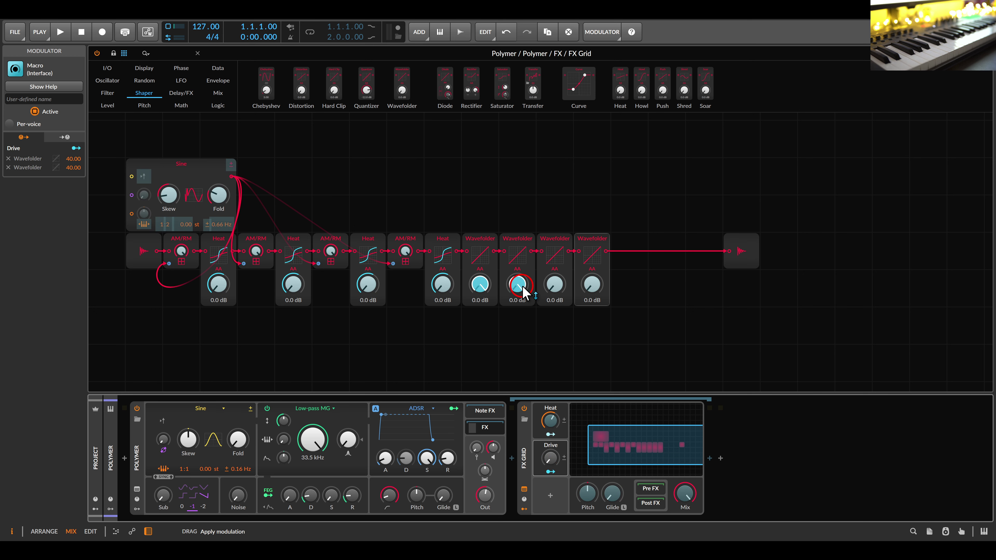
pyautogui.moveTo(555, 285); pyautogui.dragTo(554, 220)
pyautogui.moveTo(592, 285); pyautogui.dragTo(593, 236)
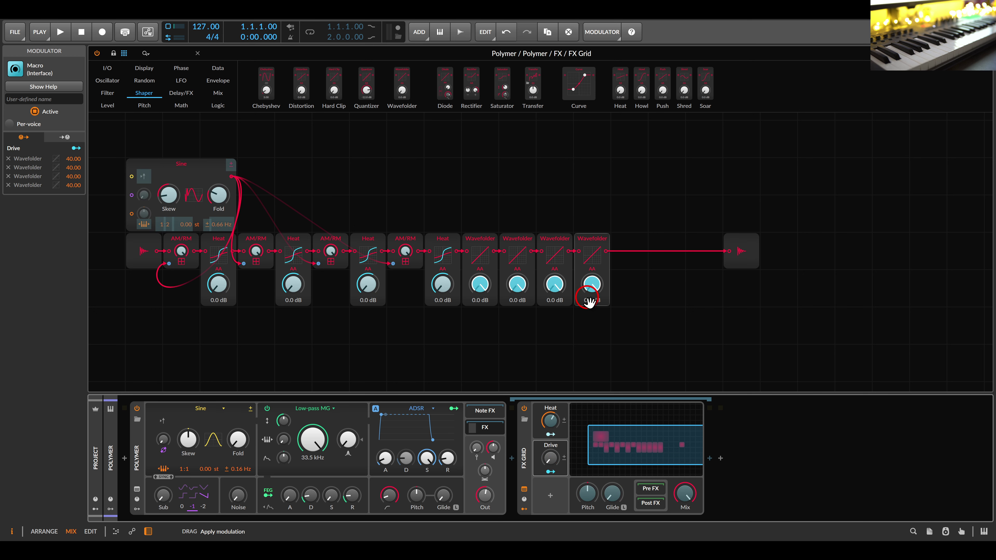
# - Rename the Wavefolder macro as Fold
pyautogui.click(552, 462)
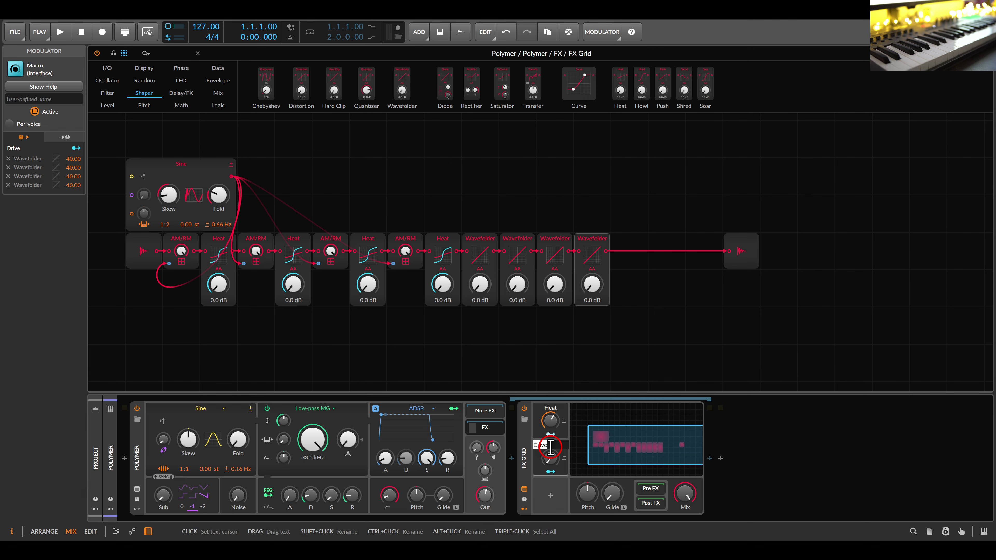
pyautogui.write('old')
pyautogui.press('Return')
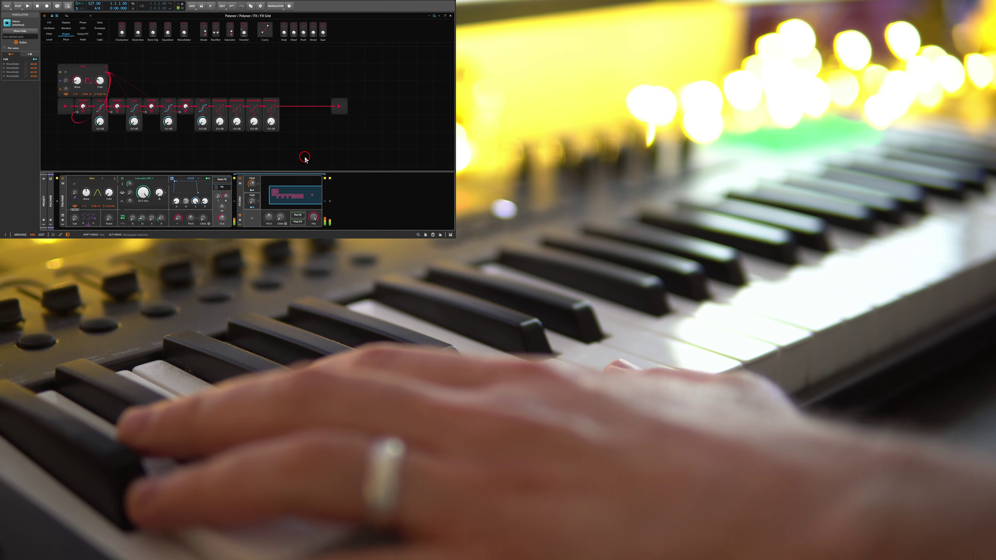
# - Raise the Fold macro moderately and set the Heat macro to about 69%
pyautogui.moveTo(252, 202); pyautogui.dragTo(252, 195)
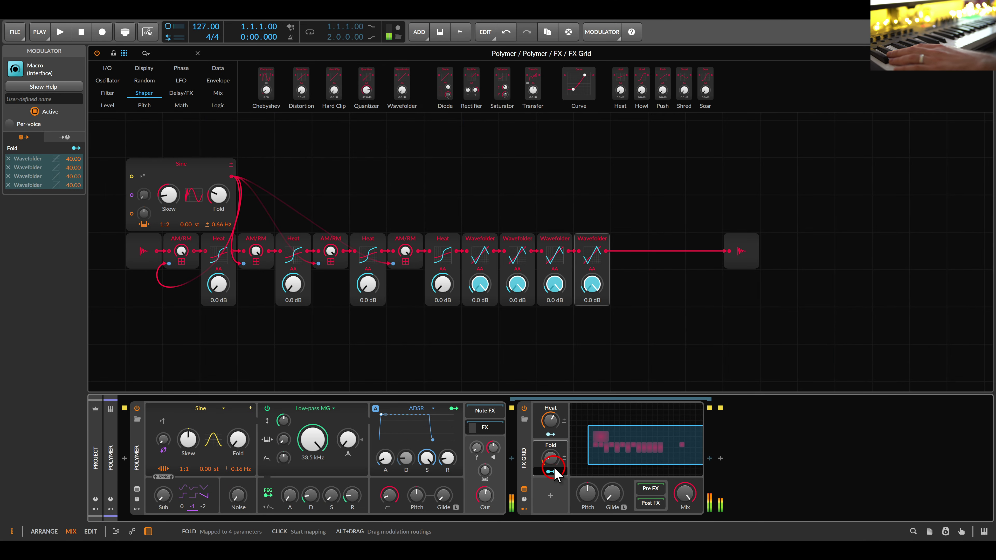
pyautogui.moveTo(554, 466)
pyautogui.mouseDown()
pyautogui.moveTo(554, 455)
pyautogui.moveTo(553, 484)
pyautogui.moveTo(552, 459)
pyautogui.mouseUp()
pyautogui.moveTo(554, 423); pyautogui.dragTo(553, 411)
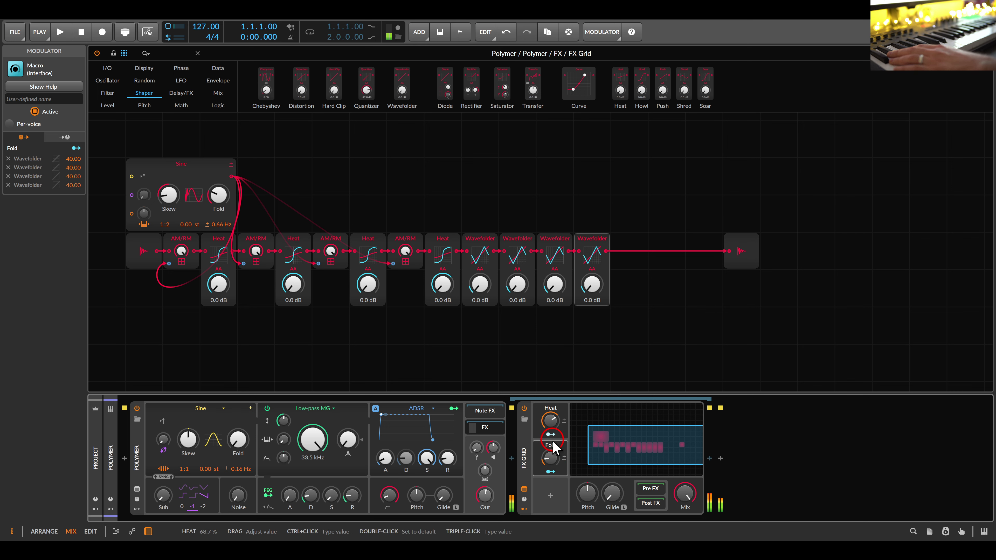
pyautogui.moveTo(553, 459); pyautogui.dragTo(553, 454)
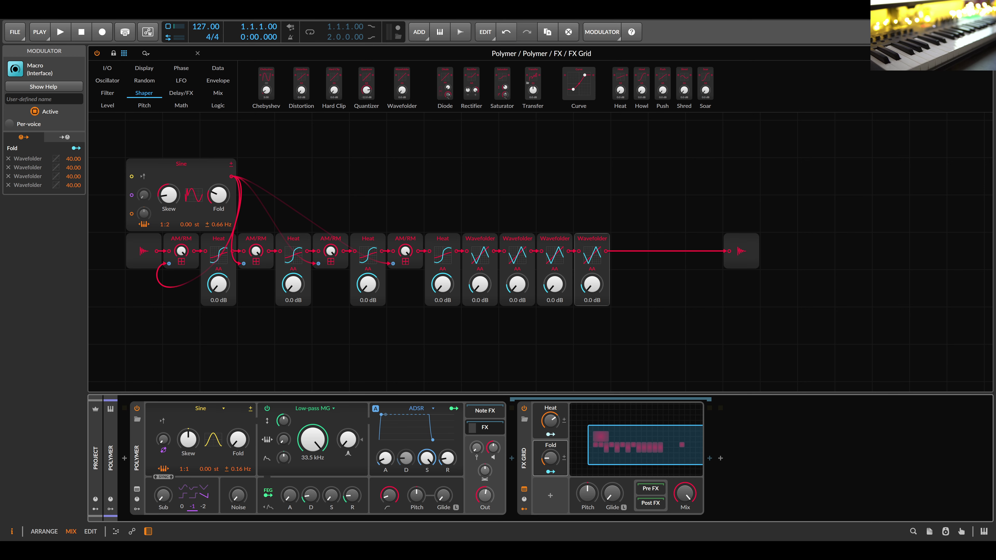
# - Insert a Sallen-Key filter between the last Wavefolder and the audio output
pyautogui.moveTo(887, 378); pyautogui.dragTo(700, 329)
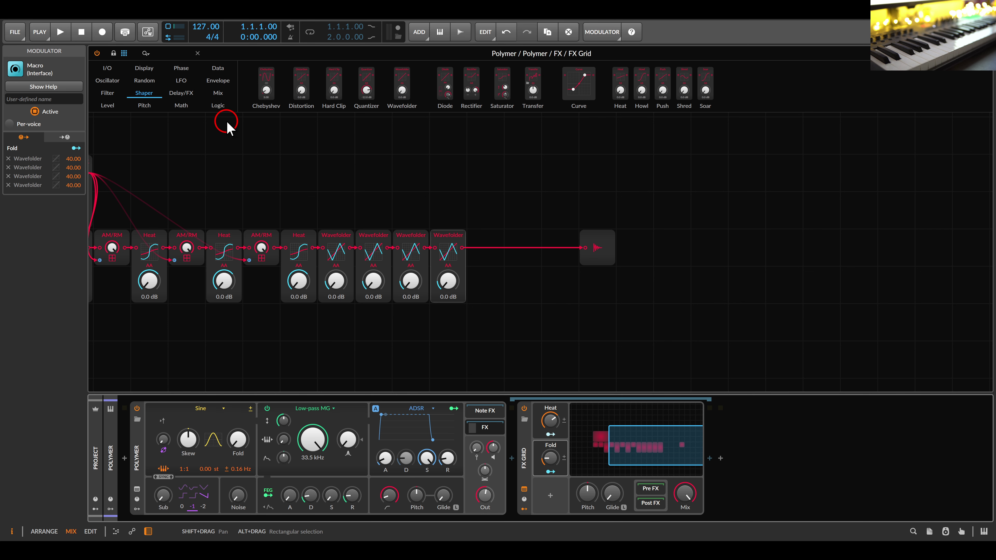
pyautogui.click(107, 93)
pyautogui.click(455, 134)
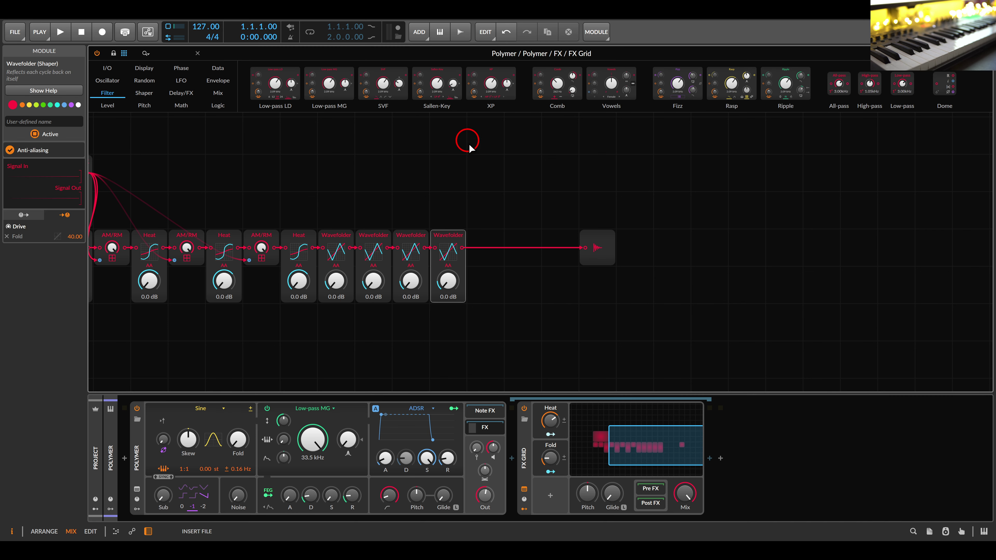
pyautogui.moveTo(469, 145); pyautogui.dragTo(557, 274)
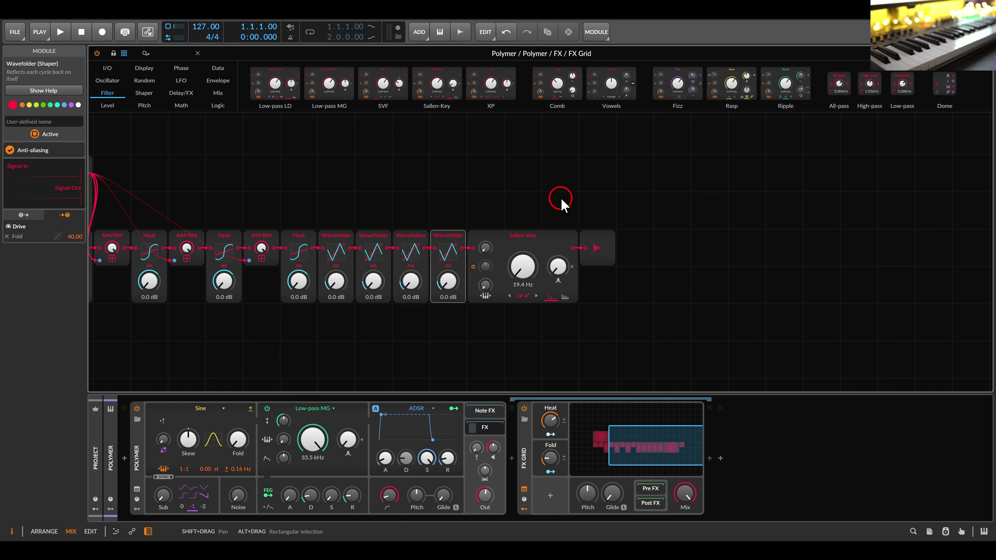
# - Add a Macro-4 modulator and map its first three knobs to the Sallen-Key's Drive, Cutoff and Resonance at full range
pyautogui.click(550, 496)
pyautogui.doubleClick(672, 242)
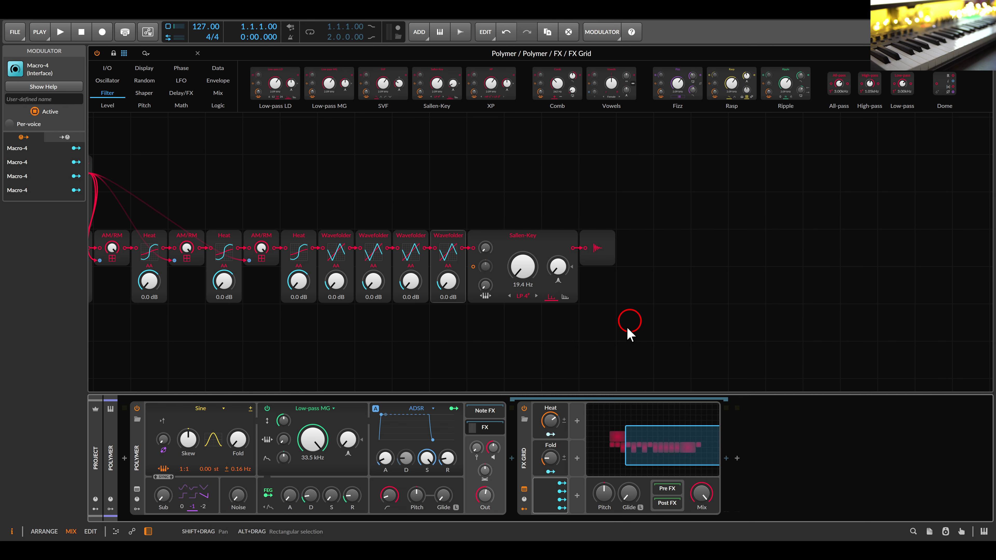
pyautogui.keyDown('alt'); pyautogui.click(547, 496); pyautogui.keyUp('alt')
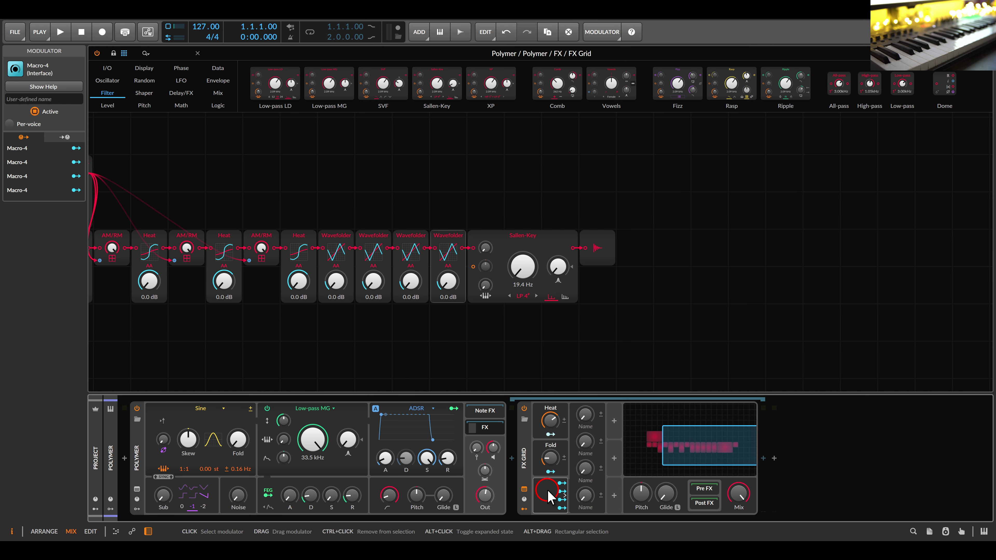
pyautogui.click(563, 485)
pyautogui.moveTo(486, 266); pyautogui.dragTo(558, 258)
pyautogui.click(562, 492)
pyautogui.click(562, 499)
pyautogui.click(561, 500)
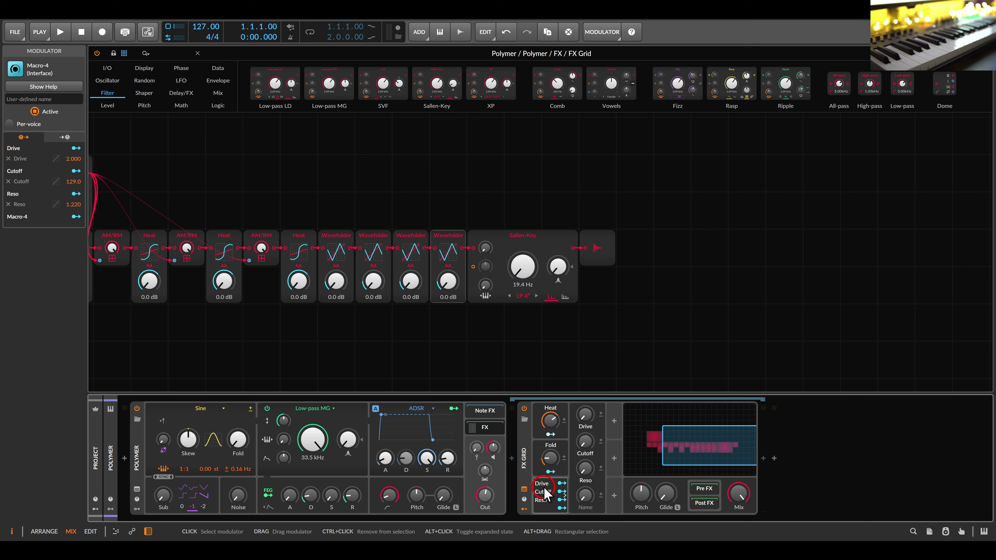
# - Move the Audio Out module farther away and duplicate the Sallen-Key three times, chaining the copies in series before it
pyautogui.moveTo(622, 248); pyautogui.dragTo(868, 246)
pyautogui.click(540, 247)
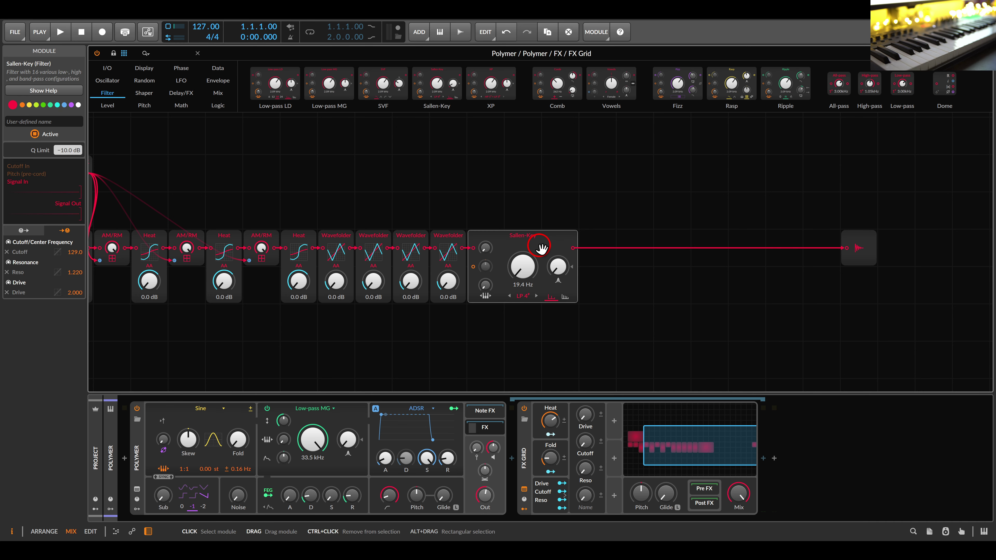
pyautogui.moveTo(540, 247); pyautogui.dragTo(524, 321)
pyautogui.moveTo(576, 245); pyautogui.dragTo(576, 245)
pyautogui.hotkey('ctrl', 'd')
pyautogui.moveTo(606, 313); pyautogui.dragTo(687, 247)
pyautogui.hotkey('ctrl', 'd')
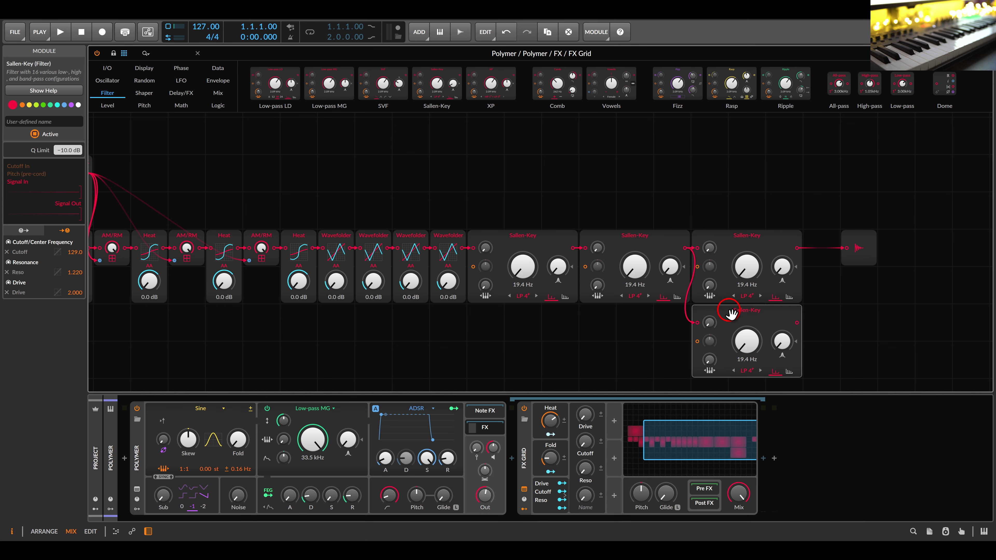
pyautogui.moveTo(729, 312); pyautogui.dragTo(797, 248)
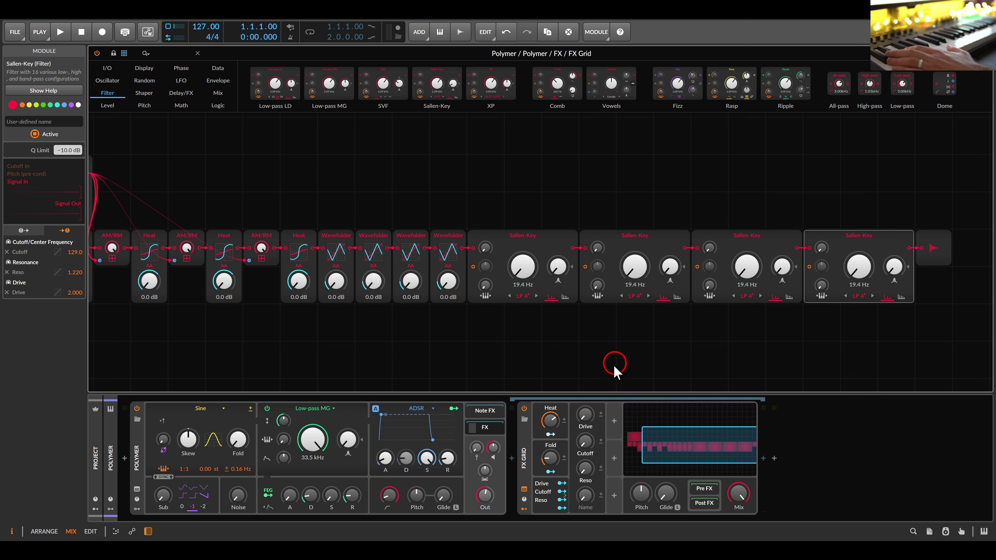
# - Raise the Drive, Cutoff and Reso macros for the filter chain, with Cutoff at about 75%
pyautogui.moveTo(585, 413)
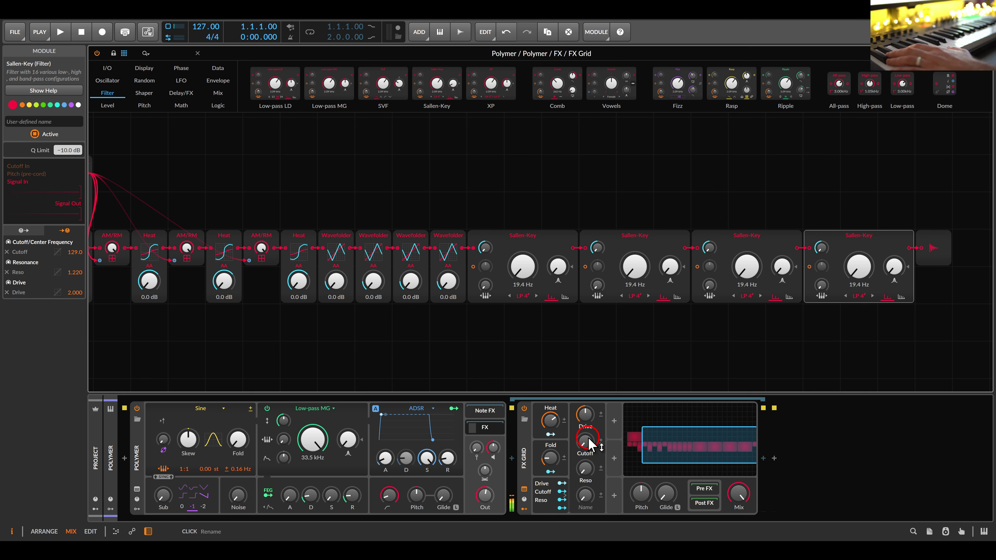
pyautogui.moveTo(587, 439); pyautogui.dragTo(586, 441)
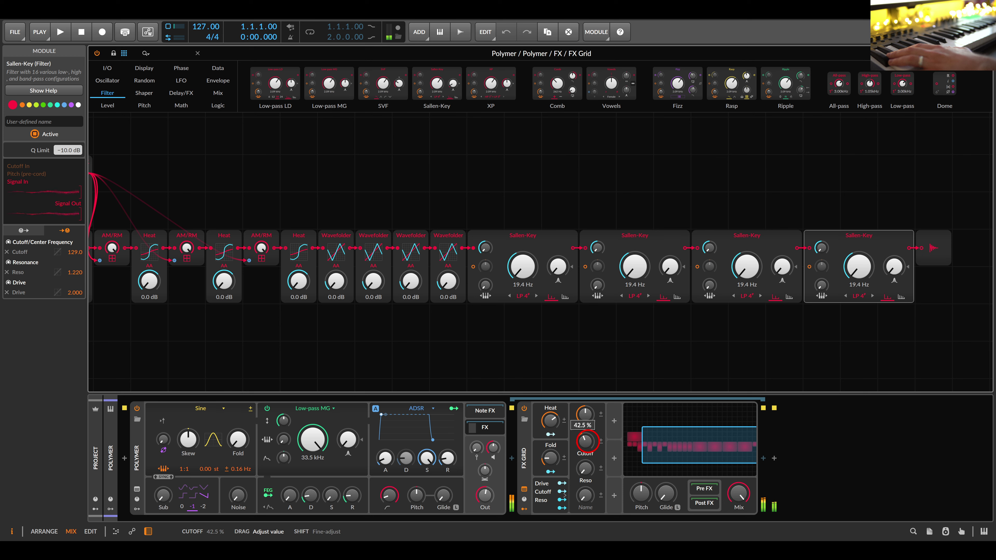
pyautogui.moveTo(586, 441); pyautogui.dragTo(585, 450)
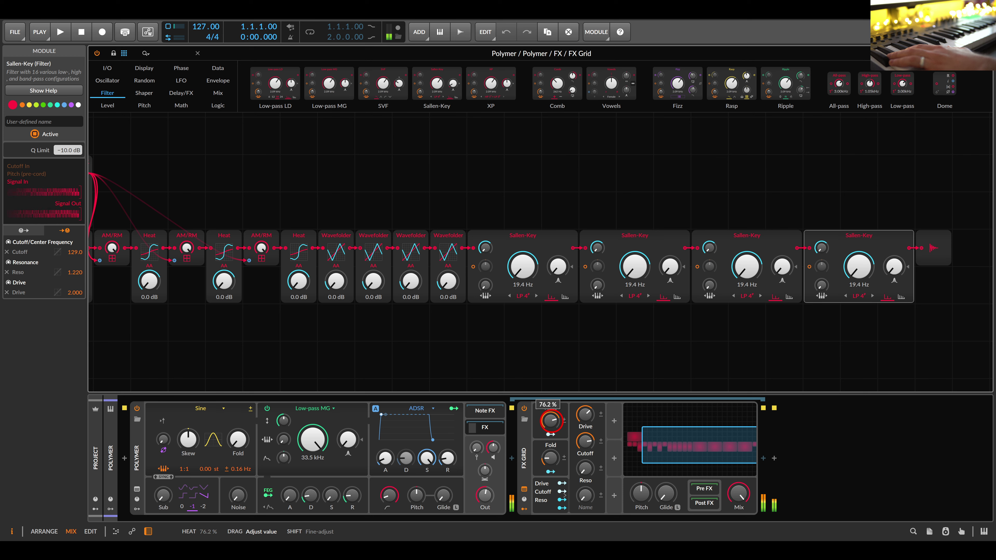
pyautogui.moveTo(585, 442); pyautogui.dragTo(585, 443)
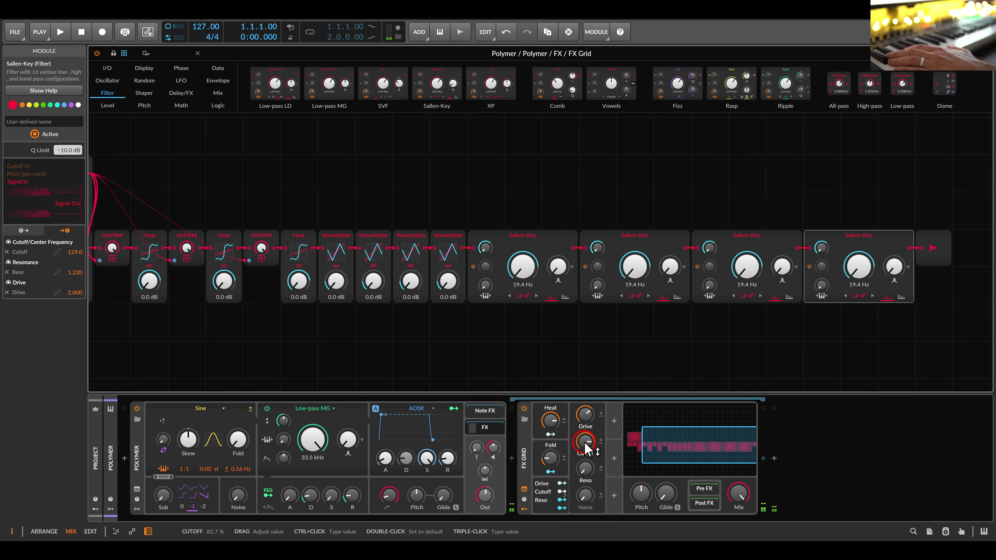
pyautogui.moveTo(590, 477); pyautogui.dragTo(590, 463)
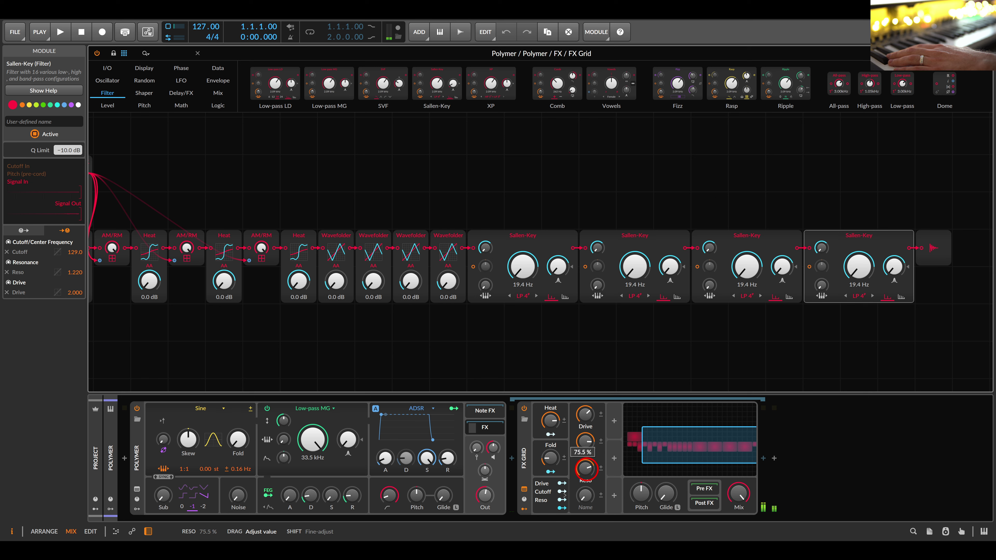
pyautogui.moveTo(584, 440); pyautogui.dragTo(587, 473)
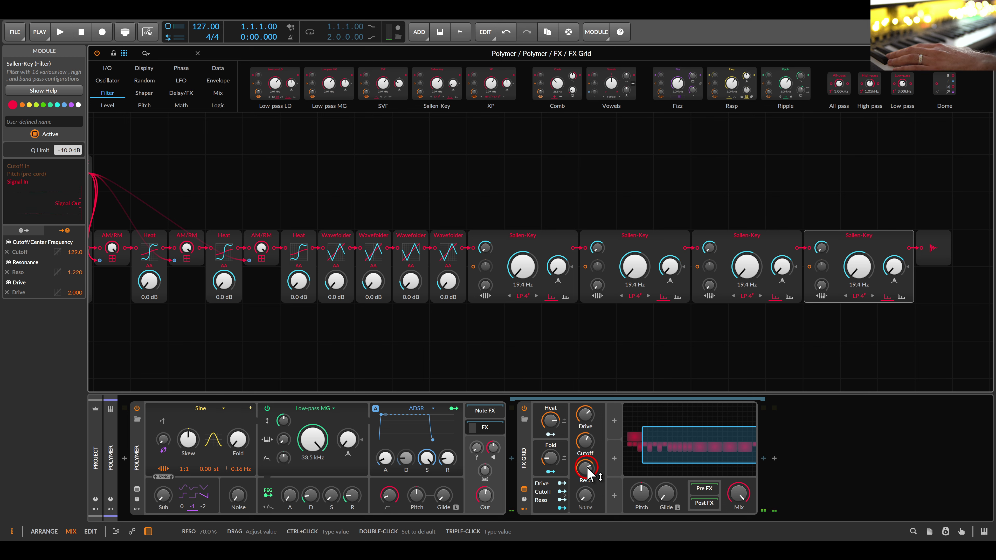
pyautogui.moveTo(584, 441); pyautogui.dragTo(587, 444)
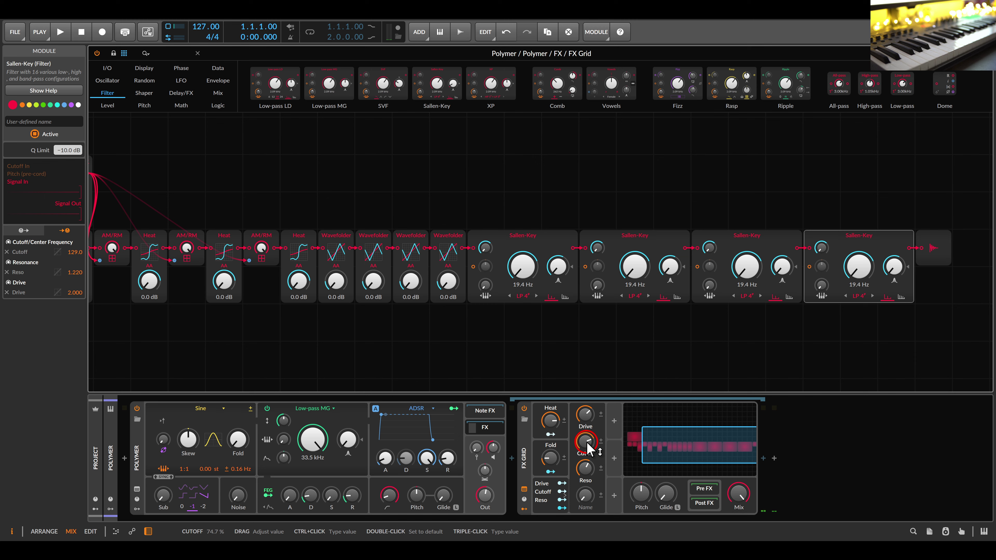
# - Add an LFO modulator to the FX Grid and set its timebase to Pitch (of current note)
pyautogui.click(613, 421)
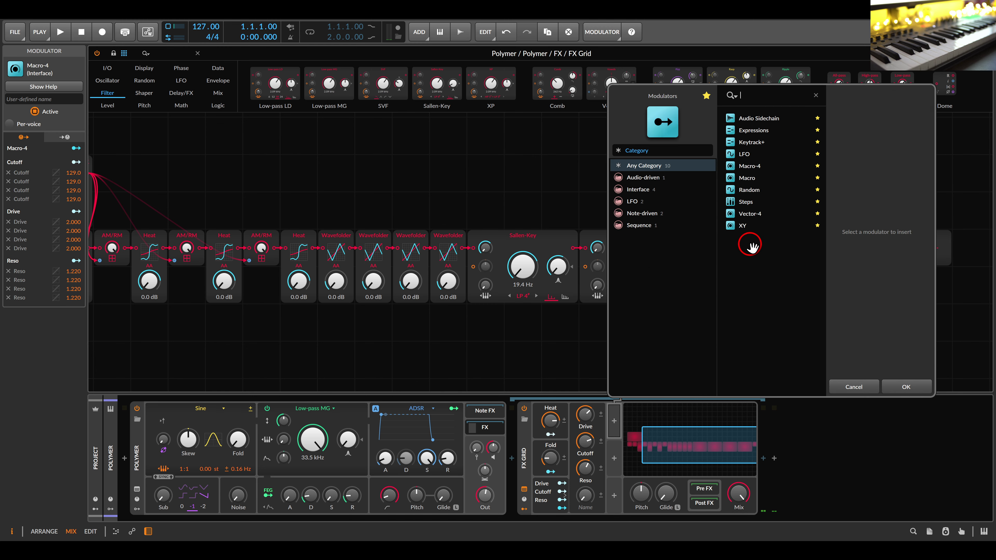
pyautogui.doubleClick(744, 154)
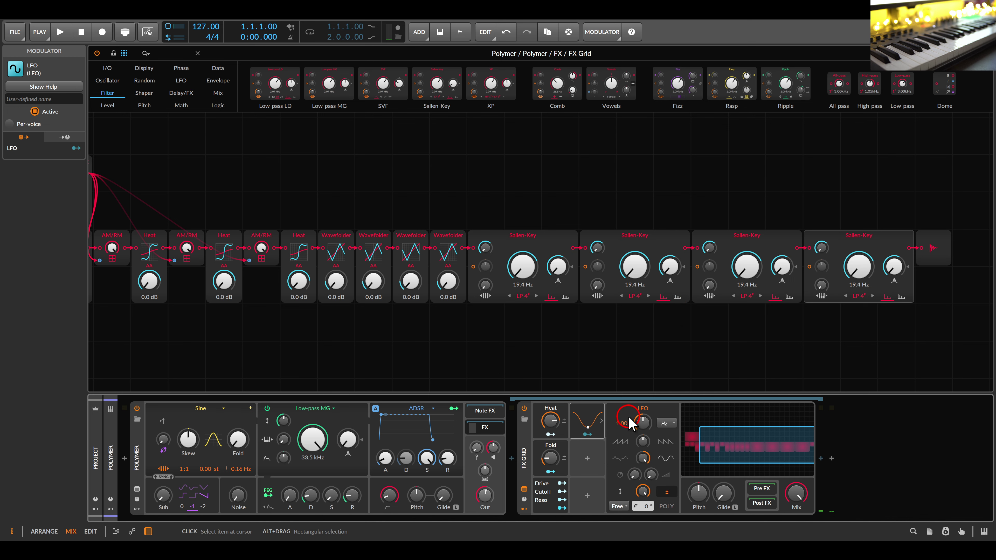
pyautogui.click(667, 423)
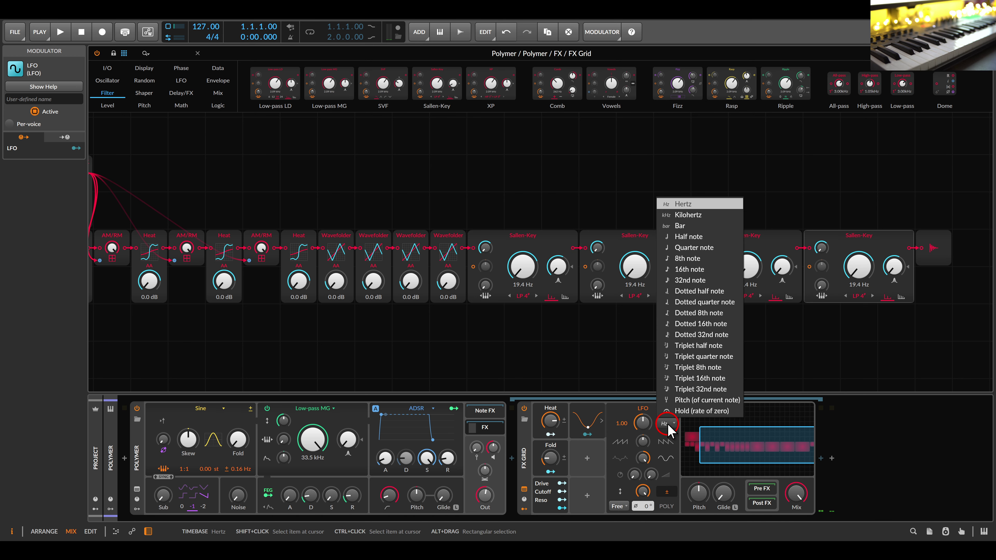
pyautogui.click(672, 400)
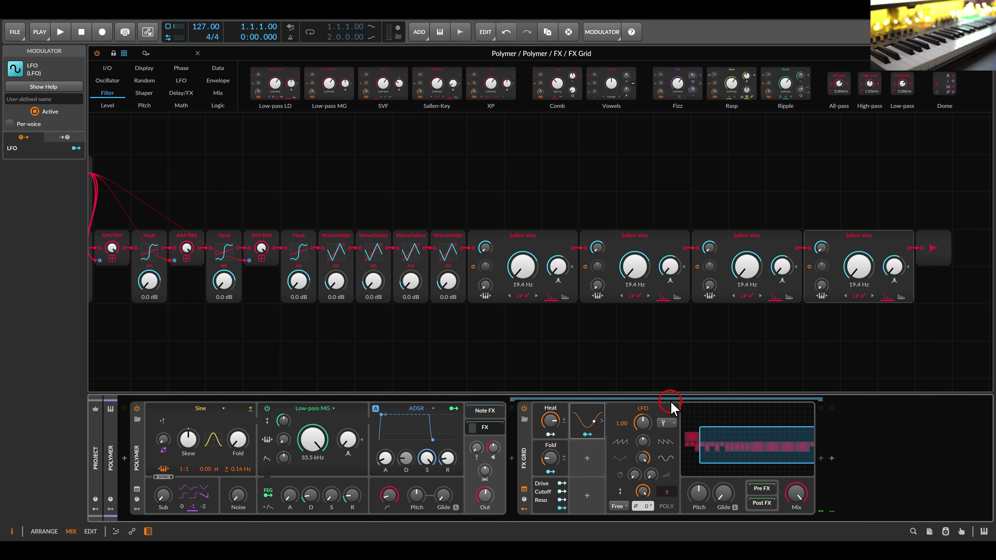
# - Modulate the Cutoff macro with the LFO by 20% and lower the LFO rate to about 0.94
pyautogui.click(541, 486)
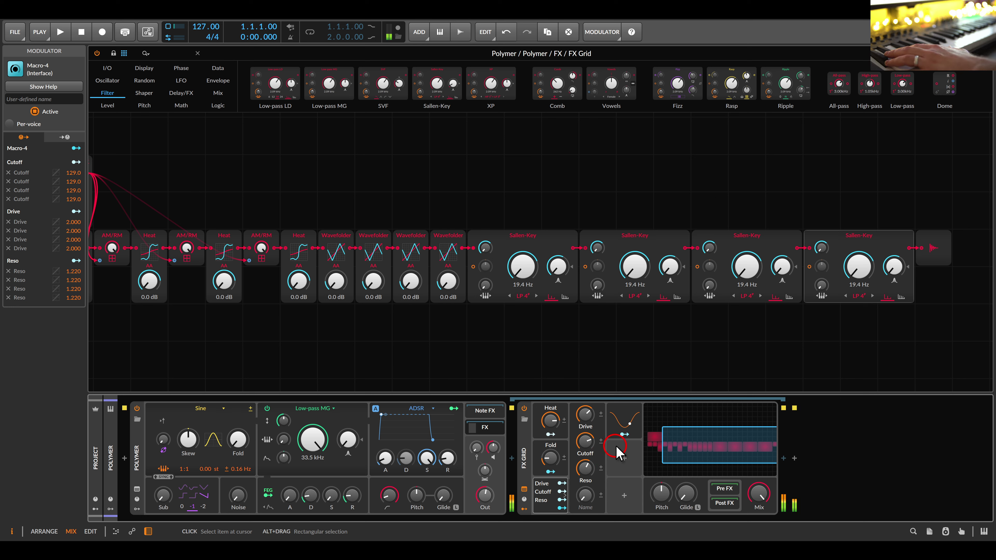
pyautogui.click(623, 435)
pyautogui.moveTo(584, 445); pyautogui.dragTo(584, 441)
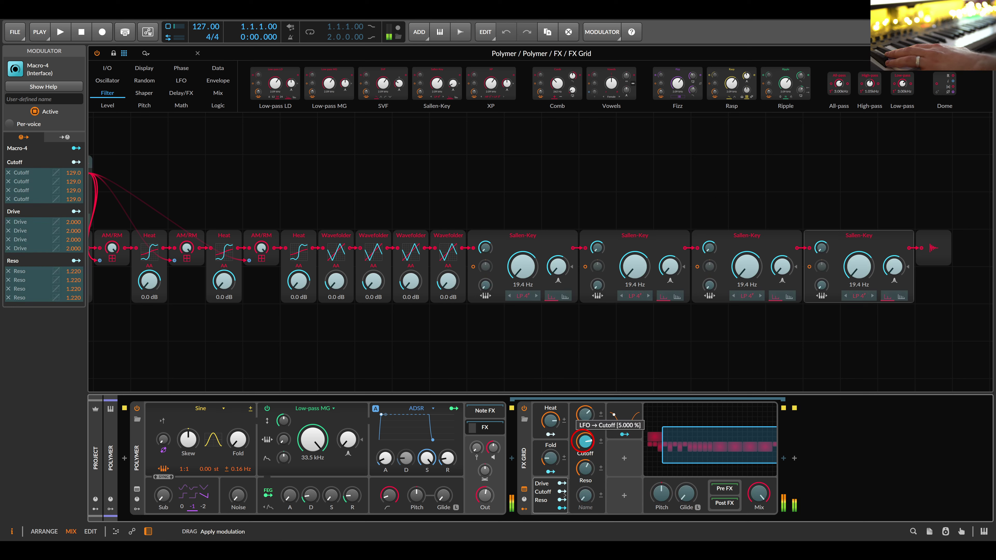
pyautogui.click(623, 435)
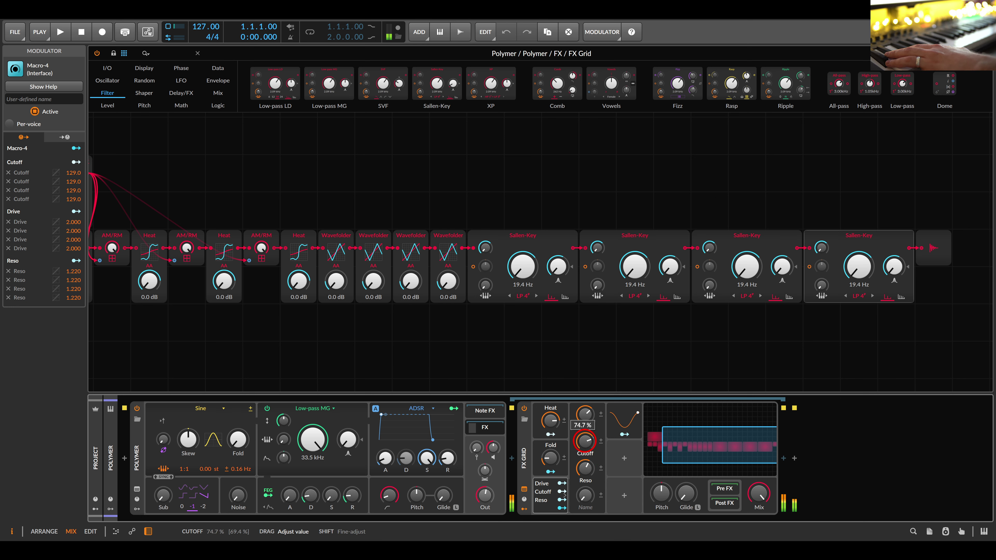
pyautogui.click(623, 434)
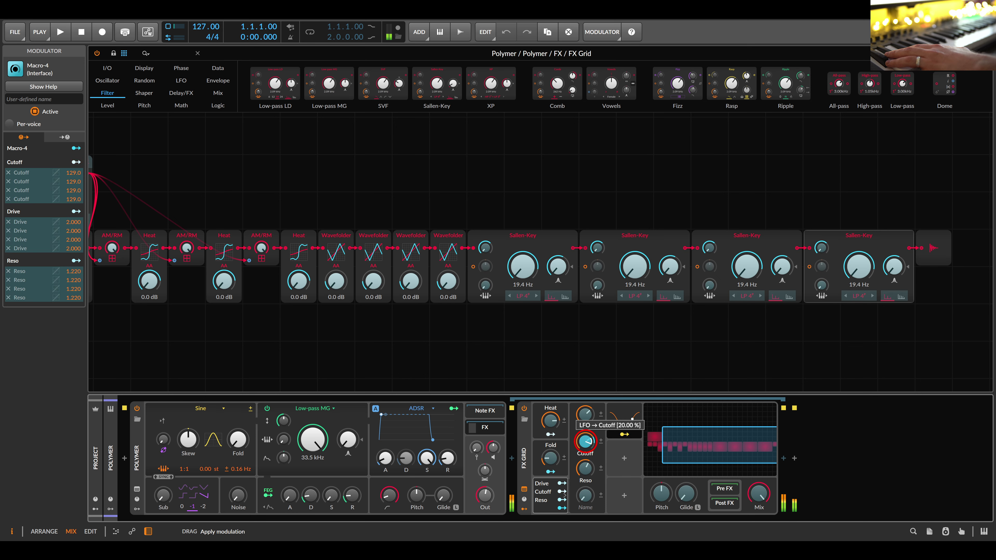
pyautogui.click(639, 421)
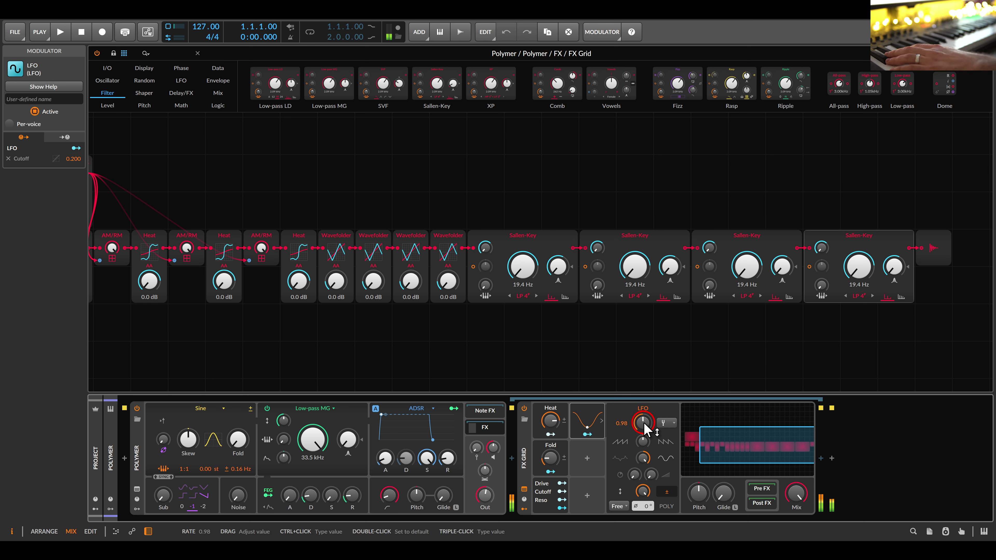
pyautogui.moveTo(645, 430); pyautogui.dragTo(645, 427)
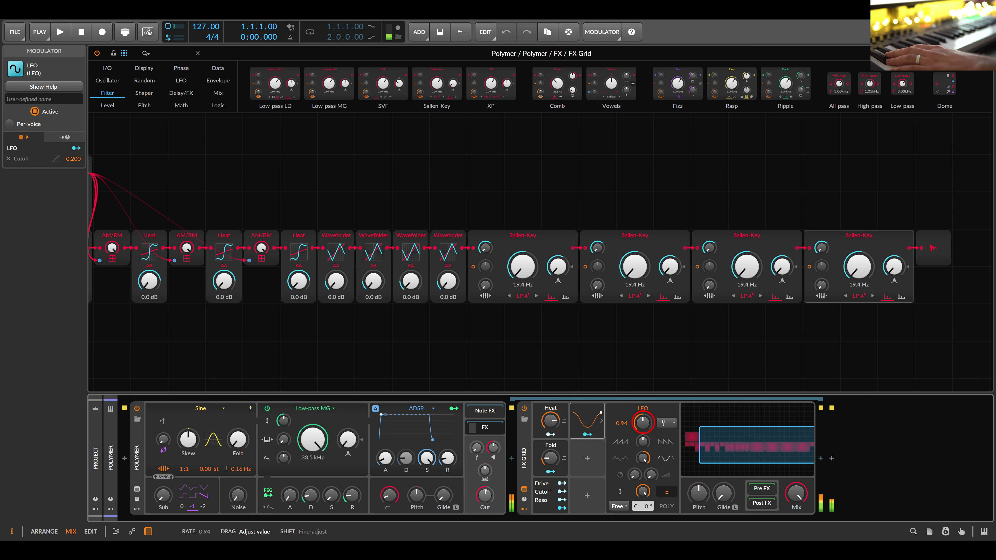
# - Fine-tune the rate of the LFO modulating the Cutoff macro to about 1.01
pyautogui.moveTo(645, 426); pyautogui.dragTo(645, 430)
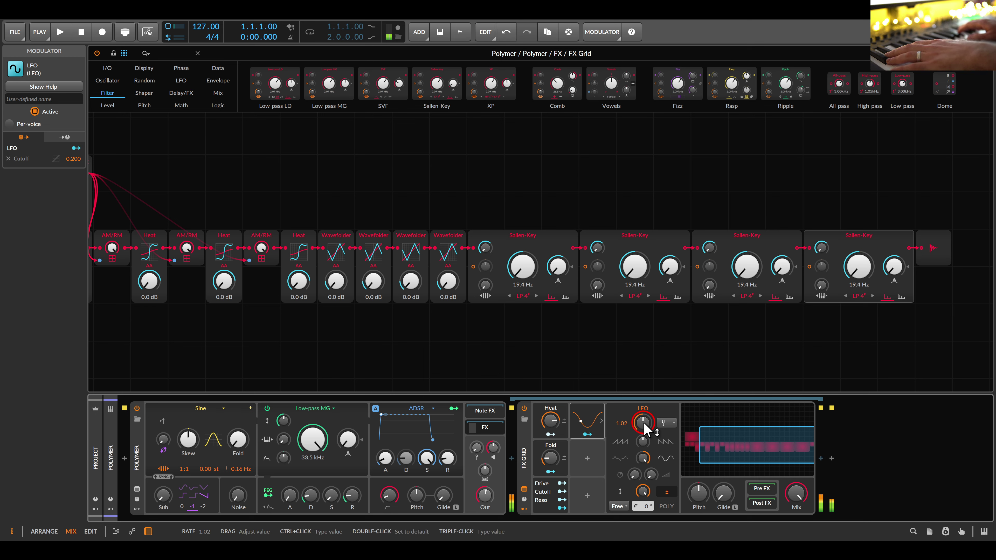
pyautogui.moveTo(644, 422); pyautogui.dragTo(643, 423)
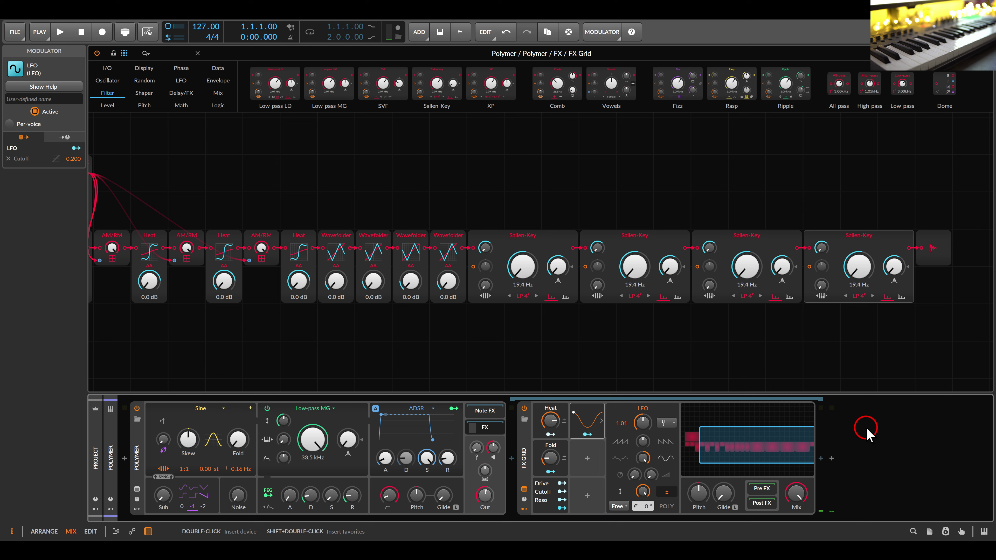
# - Show all audio effects instead of only favorites and insert a Chain container after the FX Grid
pyautogui.click(821, 458)
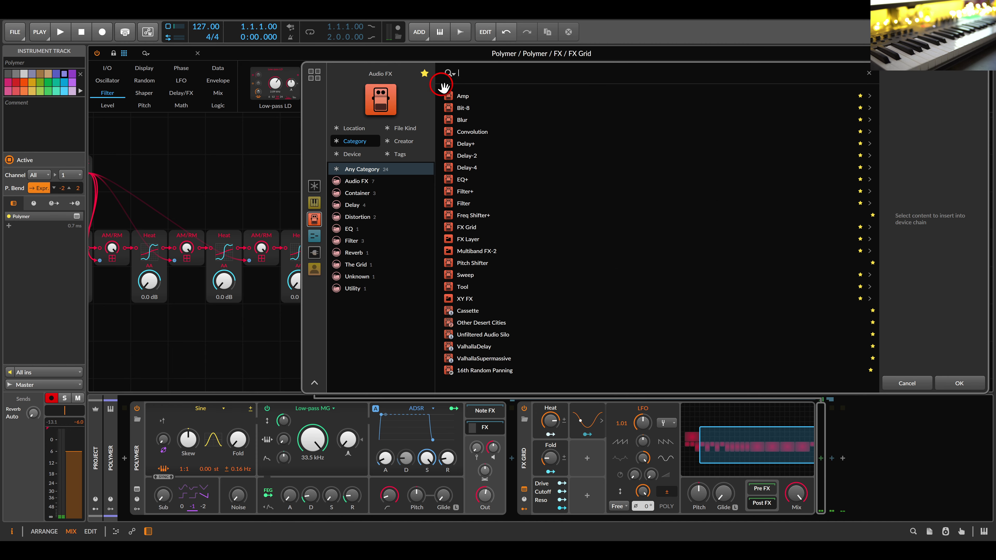
pyautogui.click(424, 73)
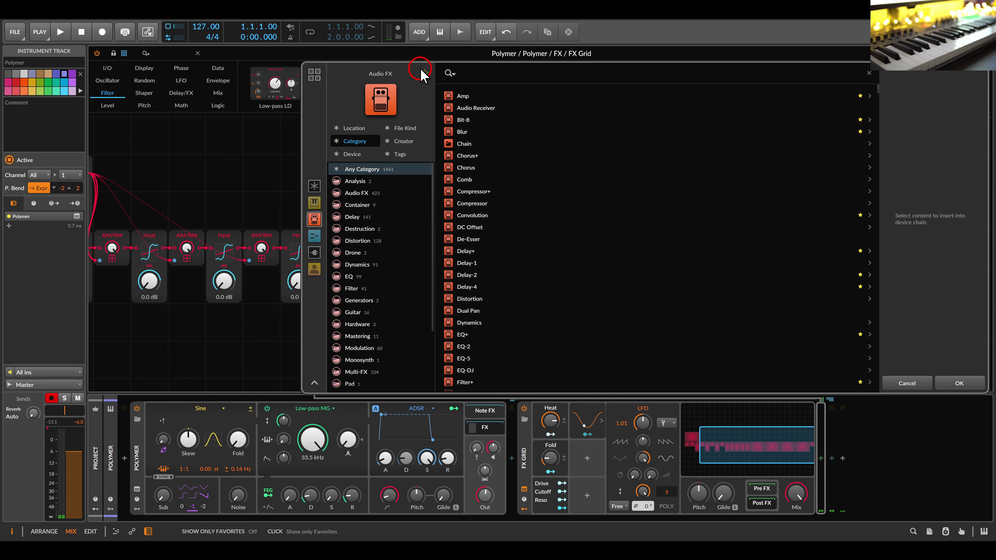
pyautogui.doubleClick(467, 144)
pyautogui.moveTo(861, 496)
pyautogui.mouseDown()
pyautogui.moveTo(861, 506)
pyautogui.moveTo(862, 494)
pyautogui.mouseUp()
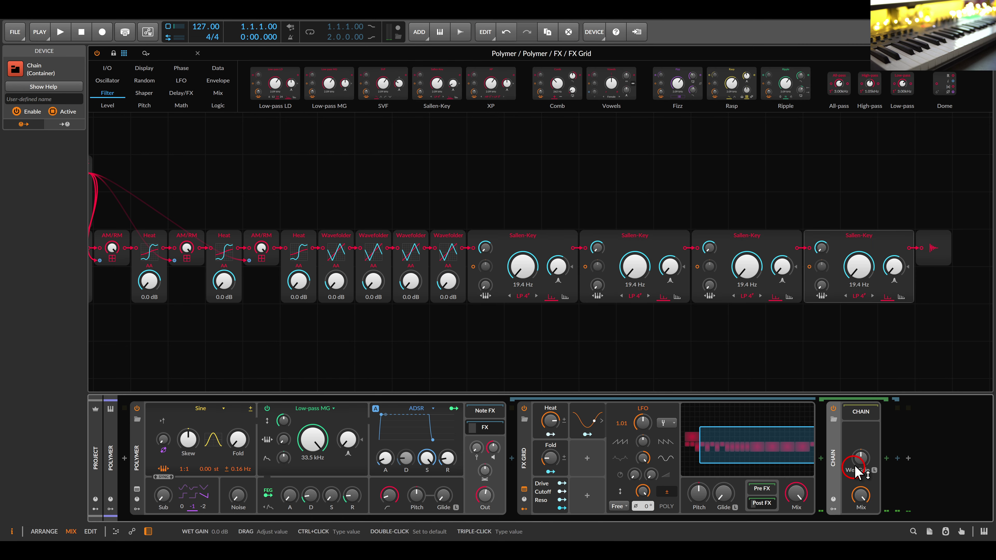
# - Insert a Blur effect after the Chain container and duplicate it three times for four Blurs in series
pyautogui.click(886, 459)
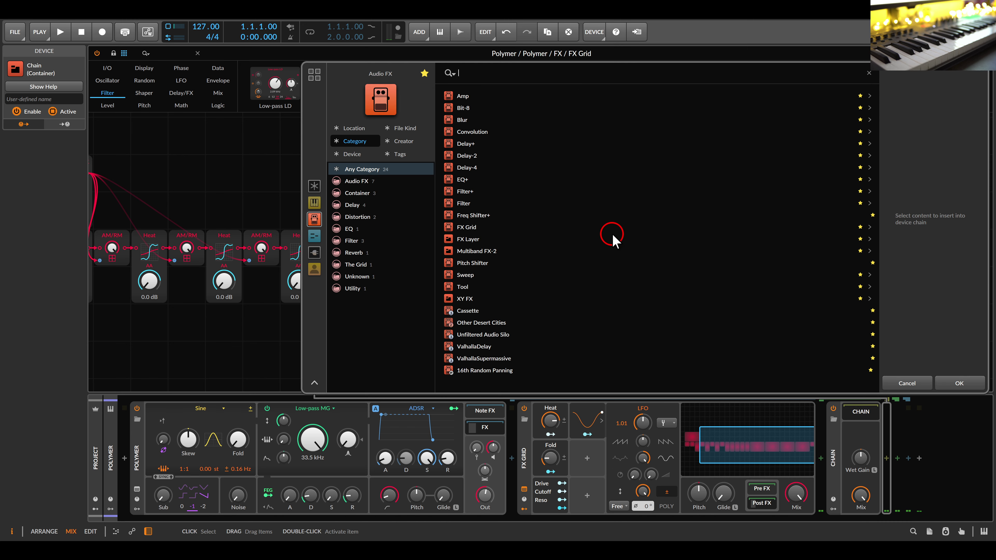
pyautogui.click(469, 120)
pyautogui.doubleClick(470, 120)
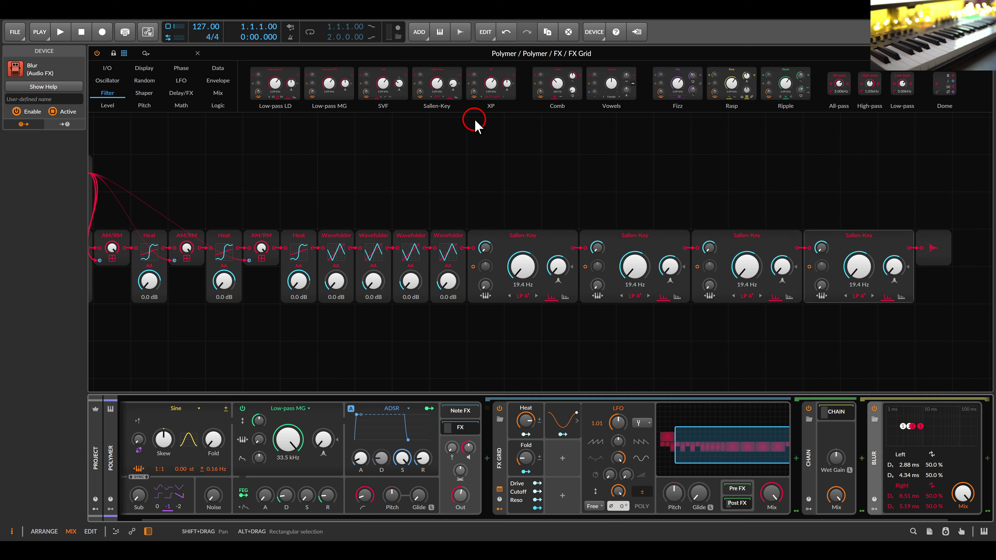
pyautogui.click(831, 441)
pyautogui.hotkey('ctrl', 'd')
pyautogui.hotkey('ctrl', 'd')
pyautogui.hotkey('ctrl', 'd')
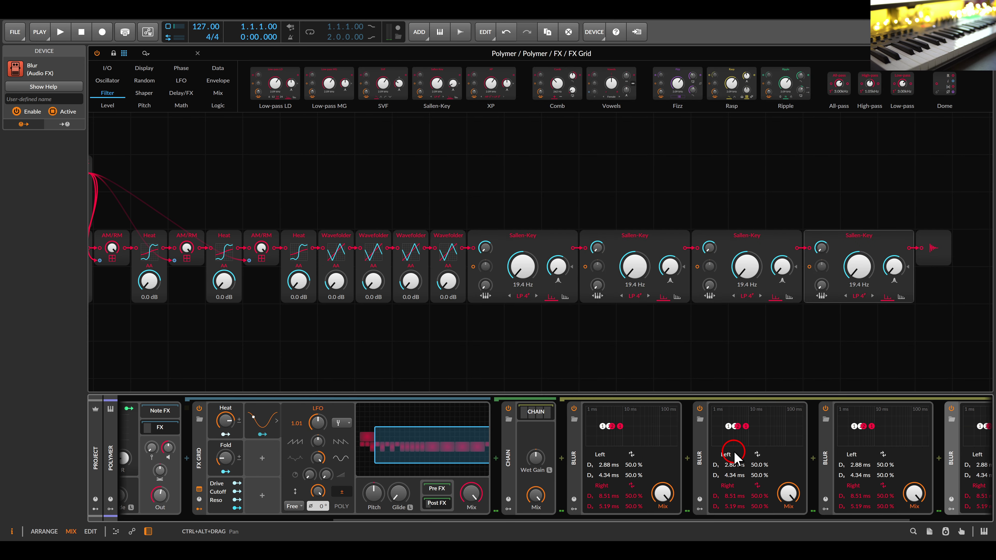
# - Spread the left and right delay taps of the Blur devices to longer, differing times, up to about 158 ms
pyautogui.moveTo(734, 452); pyautogui.dragTo(590, 452)
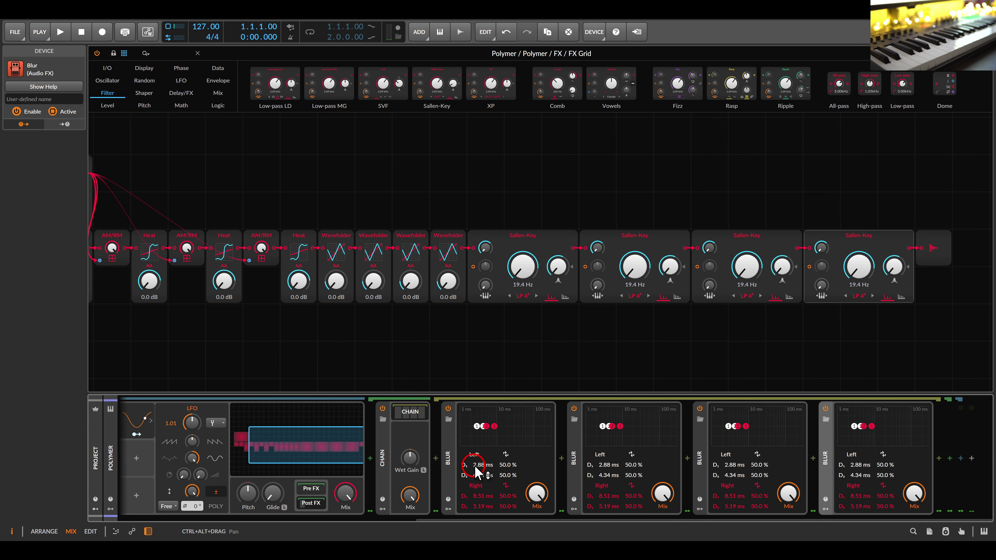
pyautogui.moveTo(494, 426); pyautogui.dragTo(541, 424)
pyautogui.moveTo(604, 429); pyautogui.dragTo(628, 432)
pyautogui.moveTo(612, 428); pyautogui.dragTo(643, 430)
pyautogui.moveTo(728, 426); pyautogui.dragTo(775, 429)
pyautogui.moveTo(871, 426); pyautogui.dragTo(899, 431)
pyautogui.moveTo(456, 435); pyautogui.dragTo(596, 432)
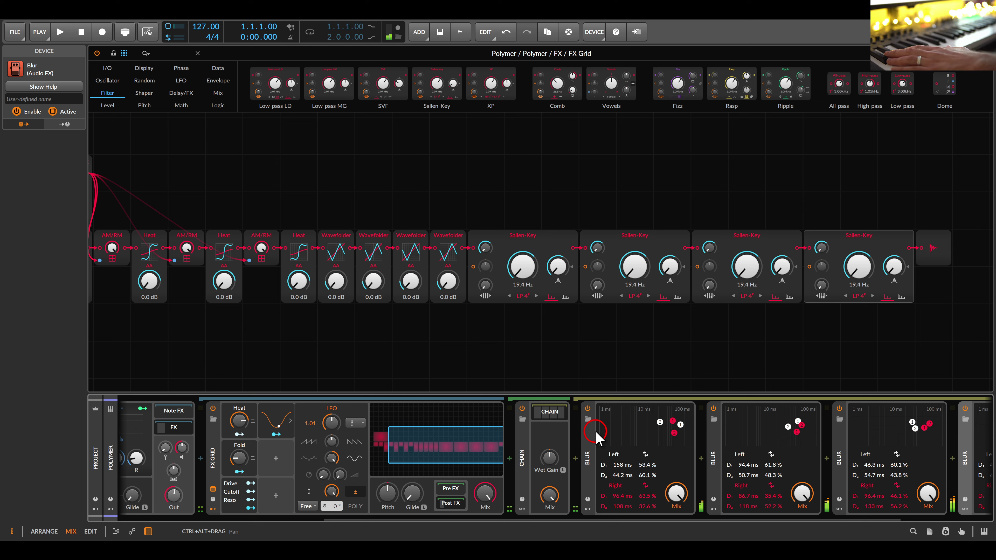
# - Set the Chain container's Mix to about 40% and adjust its Wet Gain
pyautogui.moveTo(544, 495)
pyautogui.mouseDown()
pyautogui.moveTo(548, 477)
pyautogui.moveTo(558, 503)
pyautogui.mouseUp()
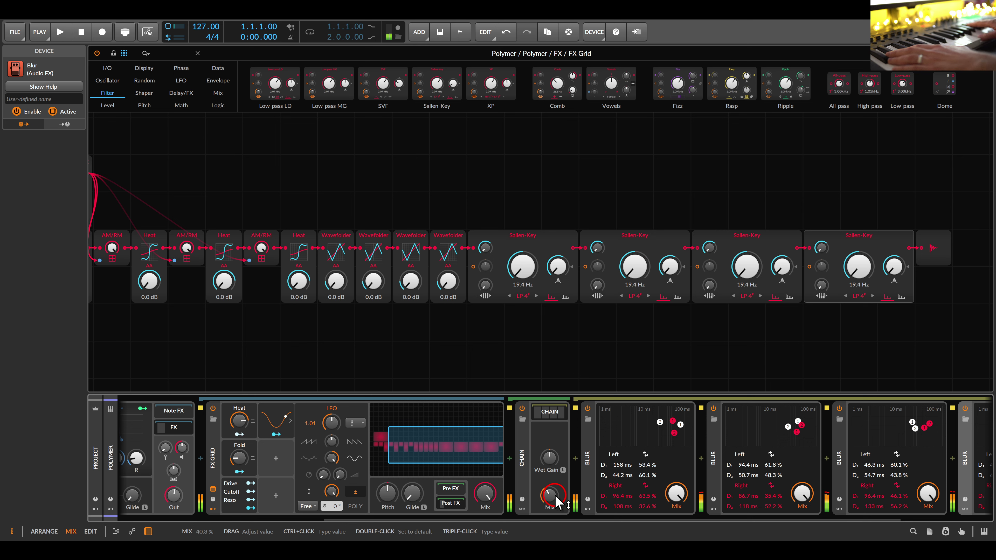
pyautogui.click(563, 470)
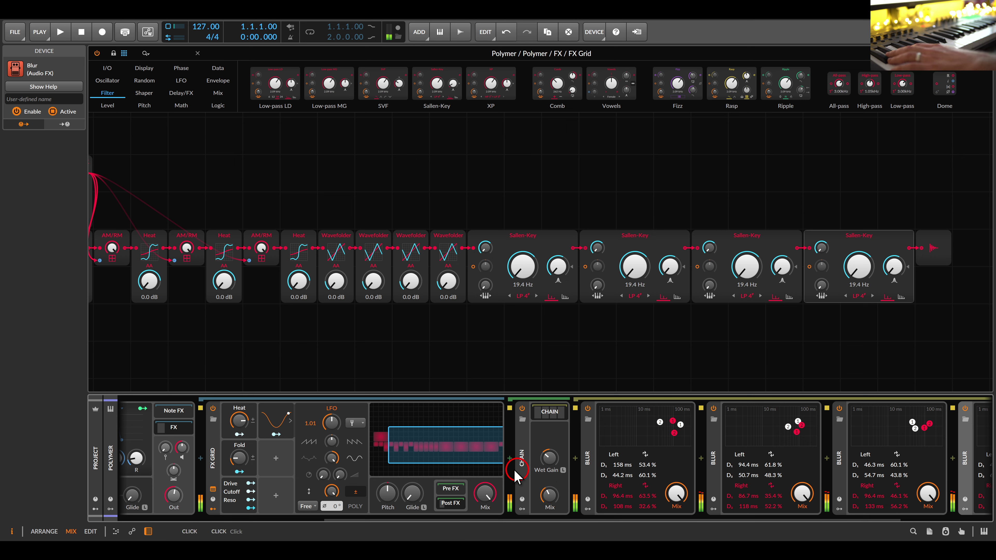
# - Set Polymer's output to about -5.7 dB and delete the Chain and Blur devices after the FX Grid
pyautogui.hscroll(-5, 431, 490)
pyautogui.moveTo(473, 492); pyautogui.dragTo(473, 487)
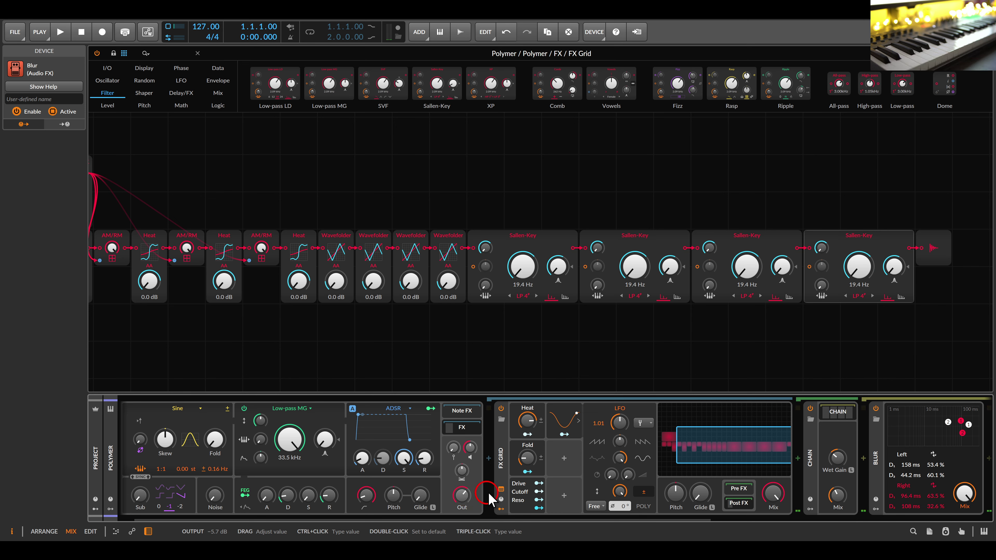
pyautogui.click(734, 503)
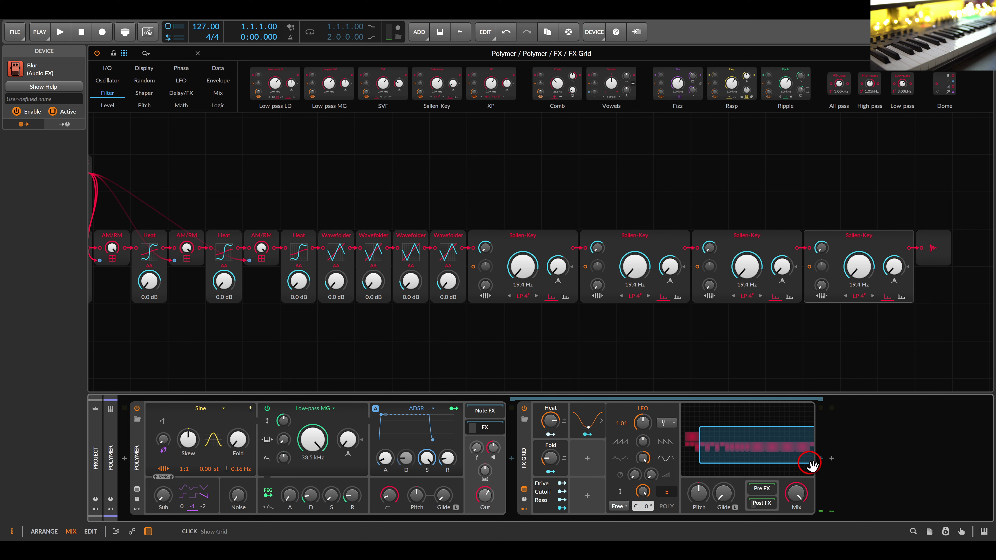
# - Insert a Filter device after the FX Grid and turn its cutoff frequency all the way down
pyautogui.click(820, 459)
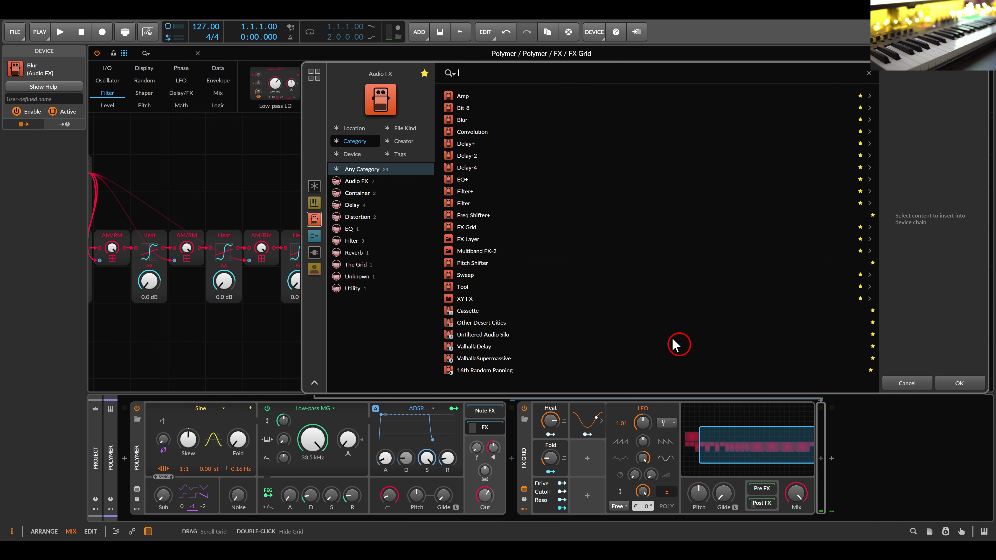
pyautogui.click(466, 203)
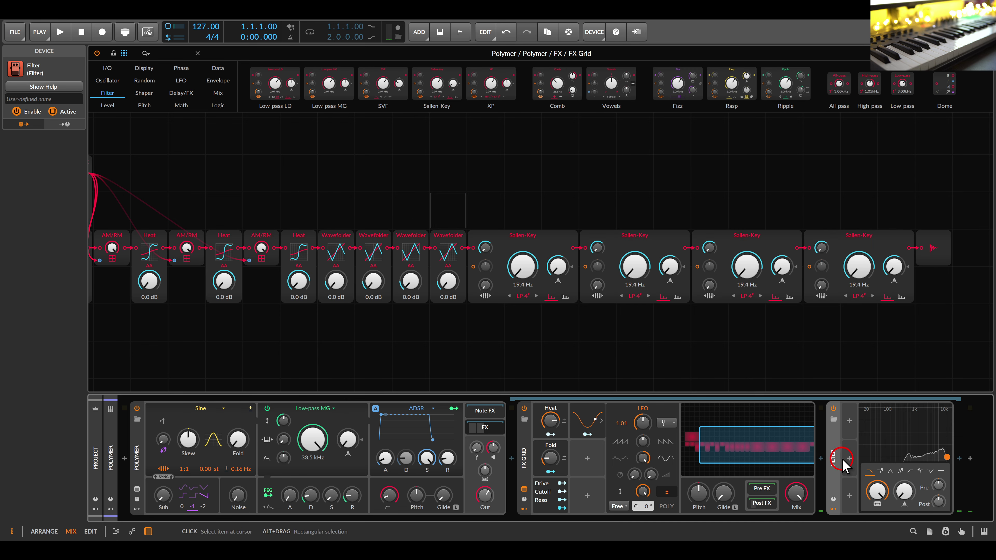
pyautogui.click(868, 491)
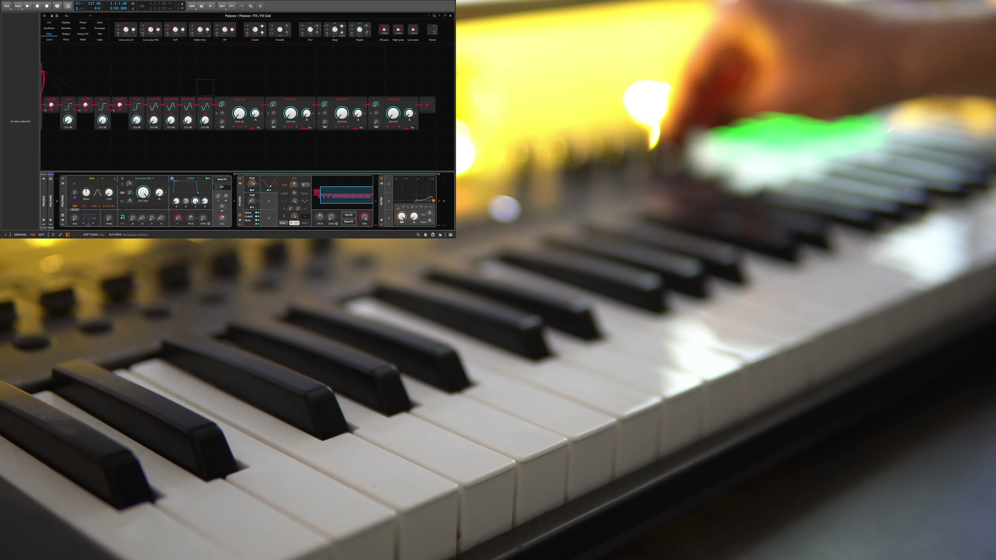
pyautogui.rightClick(402, 216)
pyautogui.click(413, 232)
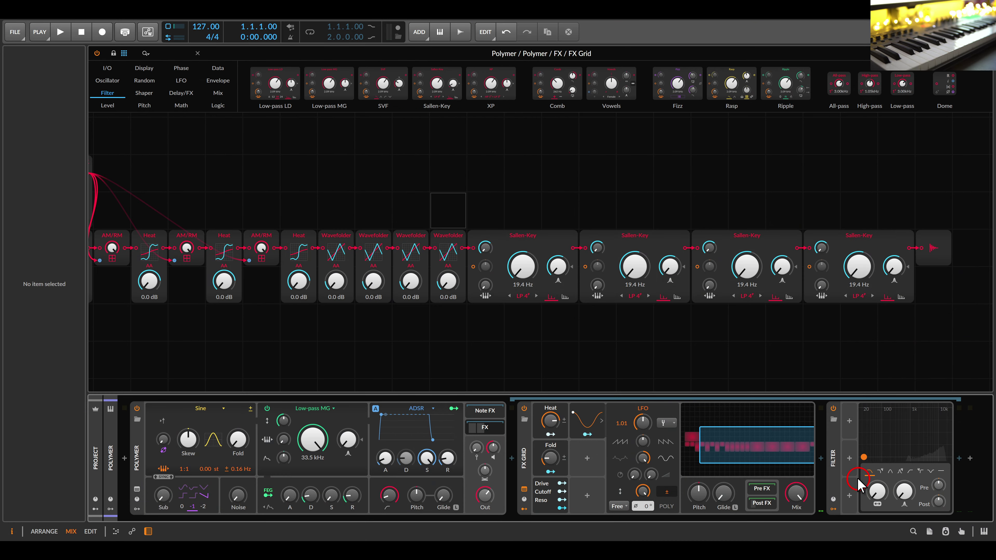
pyautogui.click(401, 209)
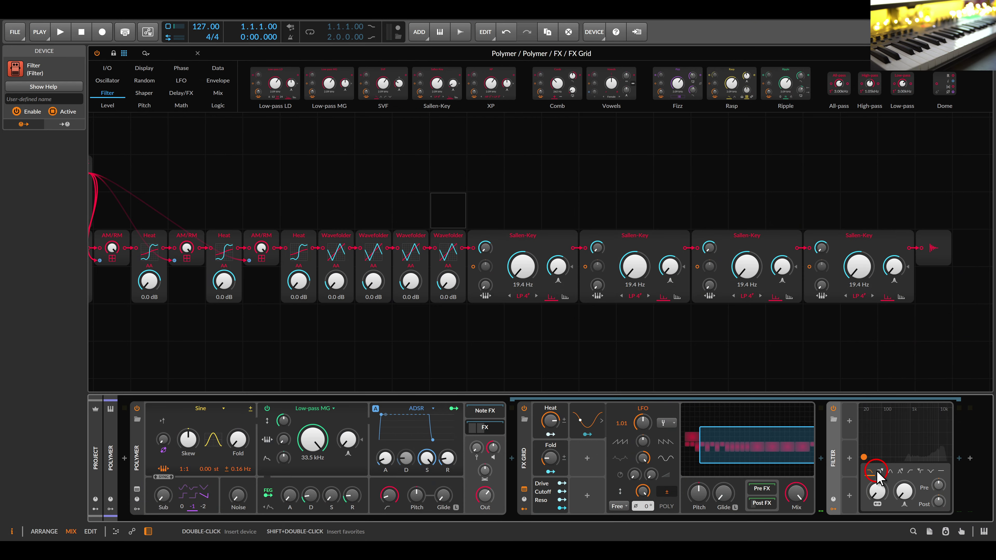
# - Insert a Delay+ after the Filter and adjust its EQ cut frequencies and feedback
pyautogui.click(959, 457)
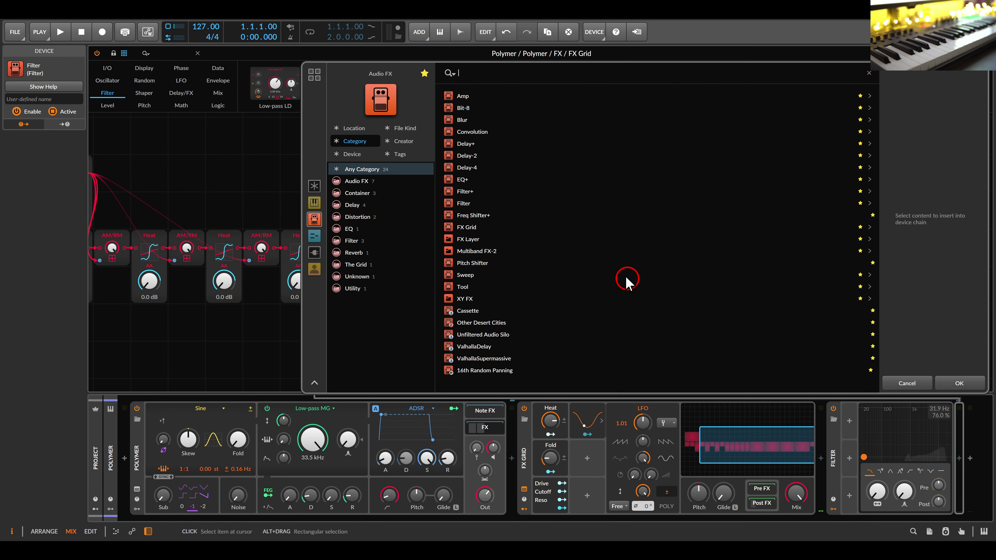
pyautogui.doubleClick(469, 145)
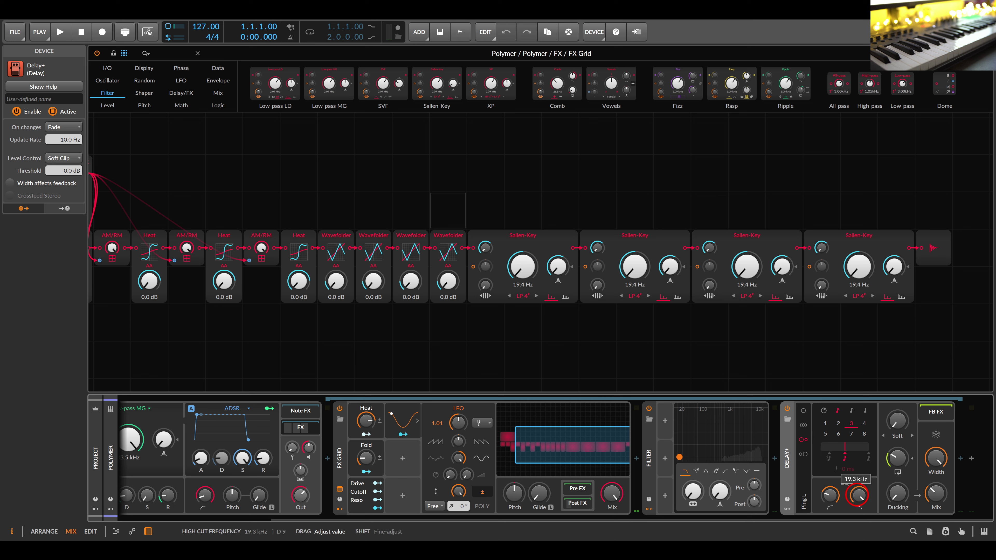
pyautogui.moveTo(832, 491); pyautogui.dragTo(833, 481)
pyautogui.click(898, 459)
pyautogui.moveTo(898, 462); pyautogui.dragTo(898, 461)
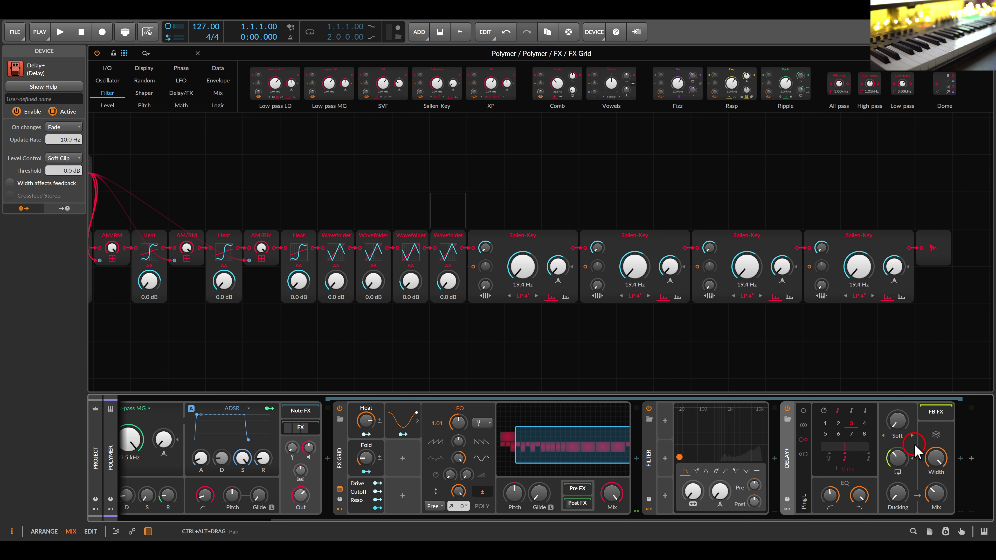
# - Insert ValhallaSupermassive after Delay+, set its mix to about 15.2%, and close its plug-in window
pyautogui.click(961, 458)
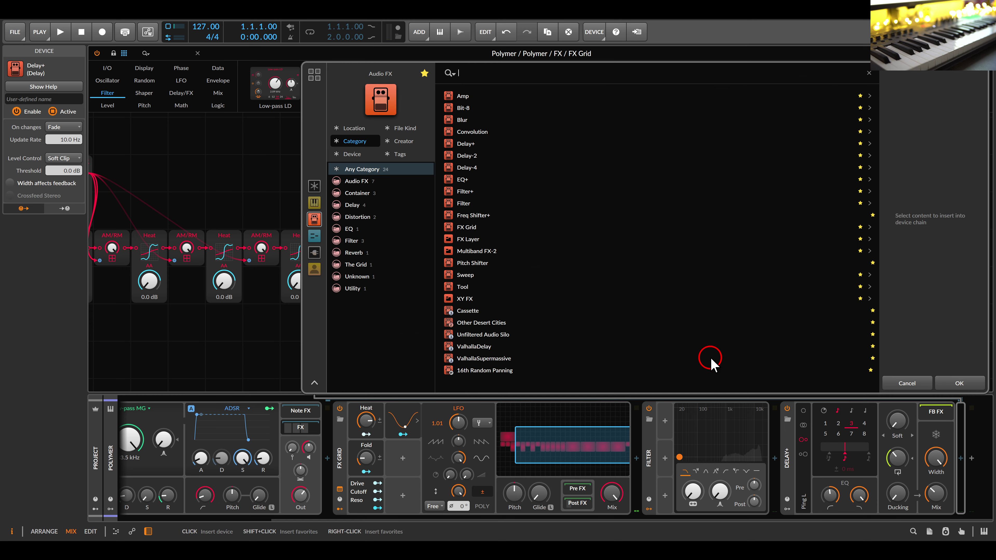
pyautogui.doubleClick(503, 360)
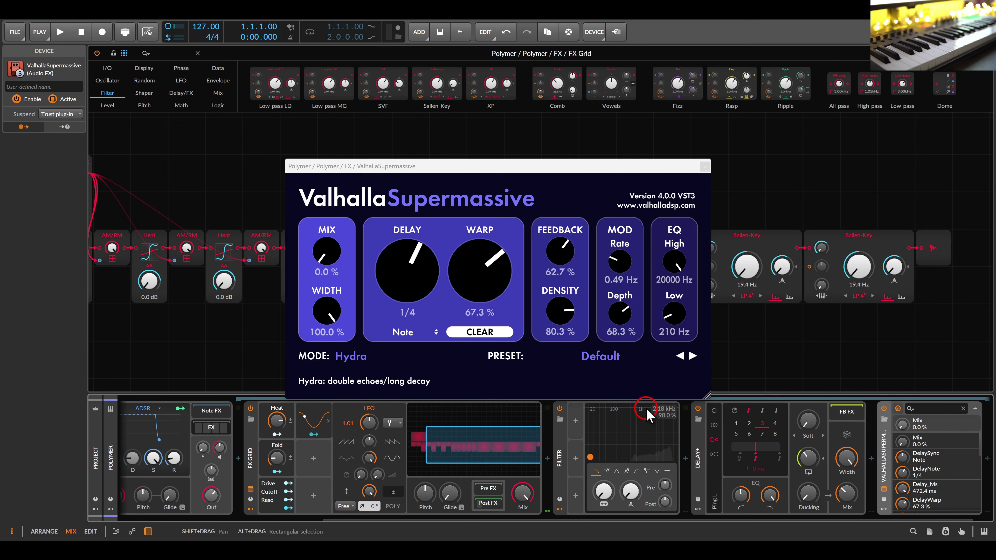
pyautogui.moveTo(332, 255); pyautogui.dragTo(331, 245)
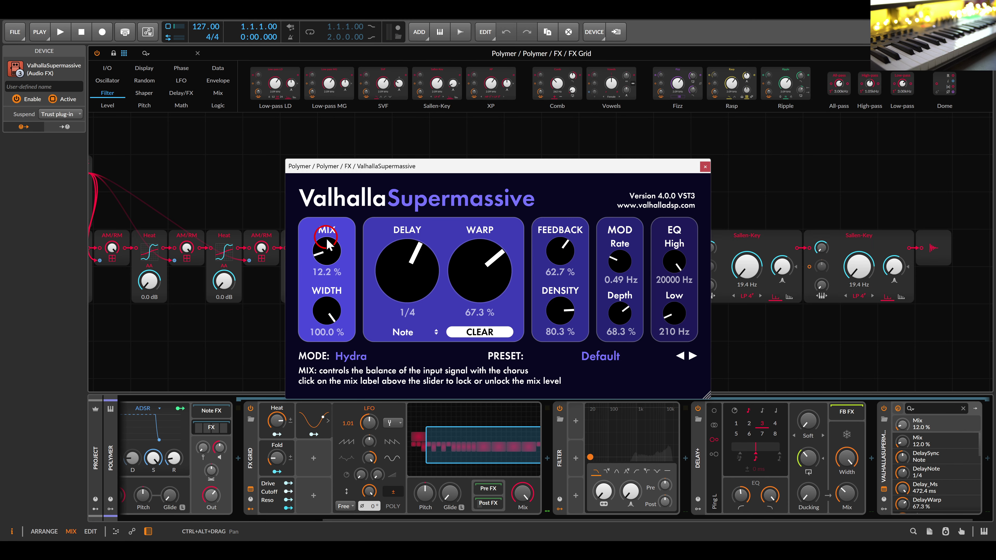
pyautogui.click(704, 167)
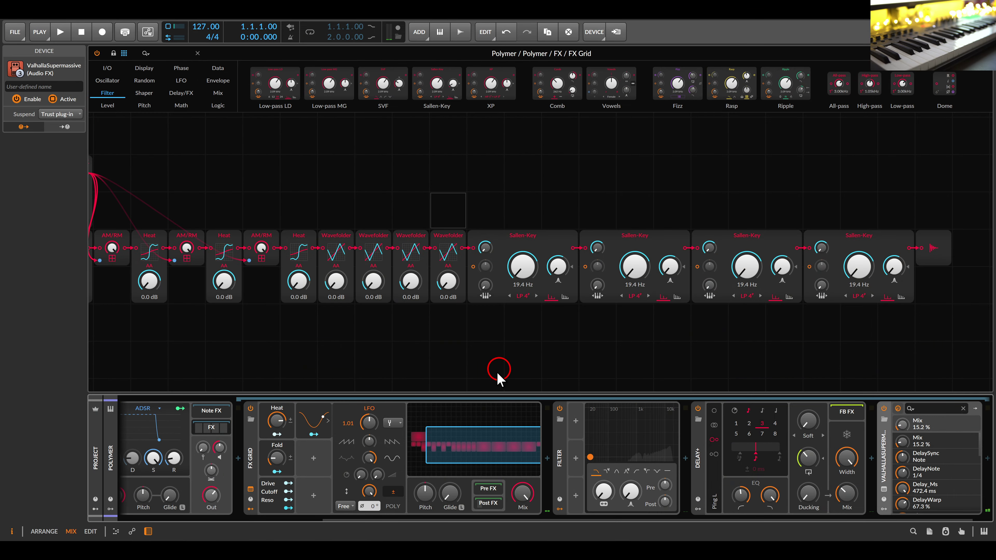
# - Set the FX Grid's Voice Stacking to 2
pyautogui.moveTo(365, 439); pyautogui.dragTo(638, 439)
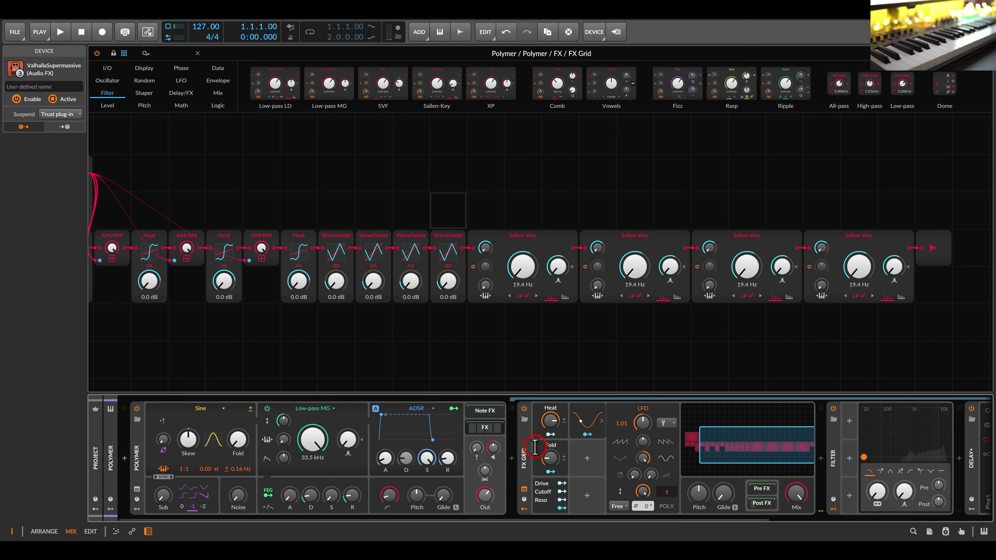
pyautogui.click(524, 451)
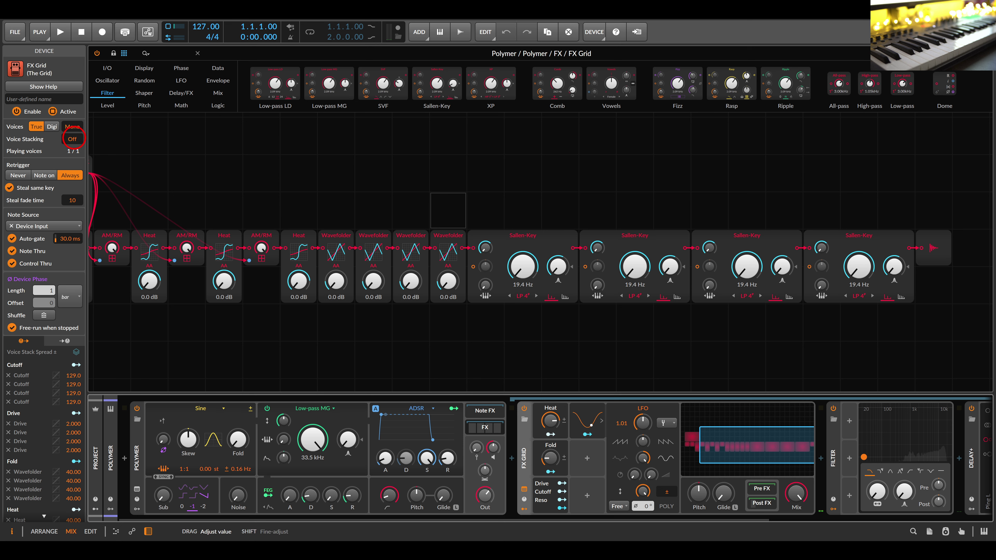
pyautogui.moveTo(72, 138); pyautogui.dragTo(70, 152)
pyautogui.moveTo(246, 173); pyautogui.dragTo(388, 188)
pyautogui.scroll(-1, 330, 186)
pyautogui.moveTo(563, 177); pyautogui.dragTo(533, 175)
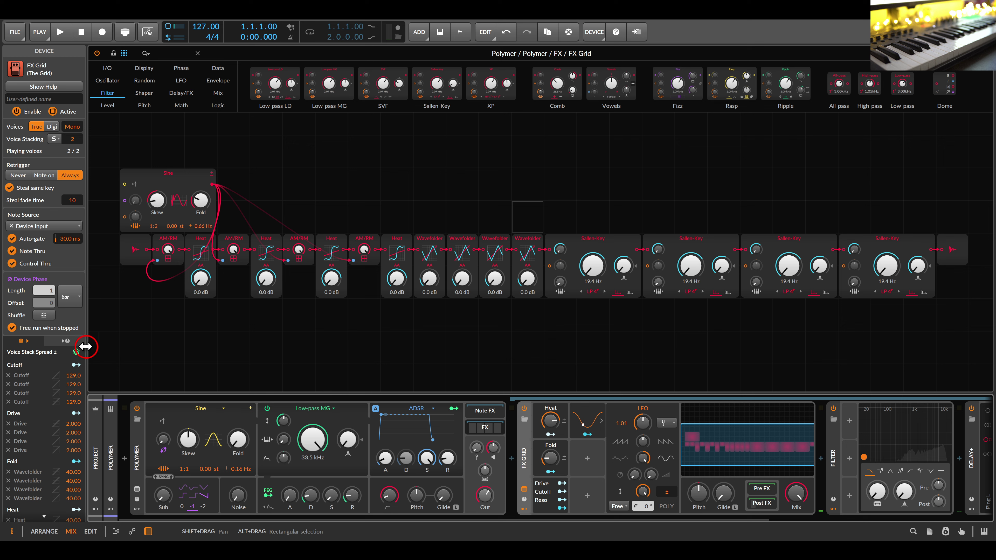
# - Modulate the Heat macro by 3.5% and the Fold macro by 1.5% with bipolar Voice Stack Spread
pyautogui.click(76, 352)
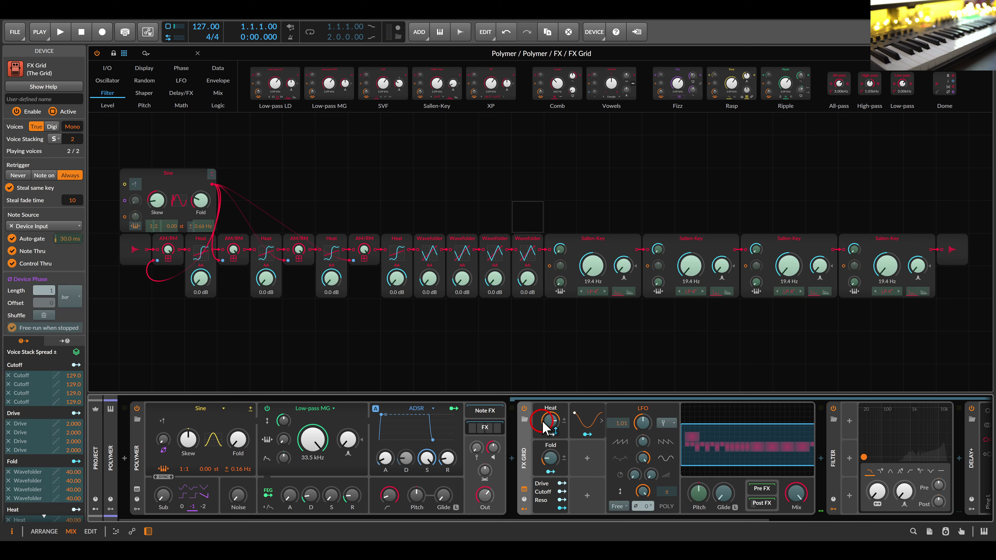
pyautogui.moveTo(550, 421); pyautogui.dragTo(550, 418)
pyautogui.click(551, 458)
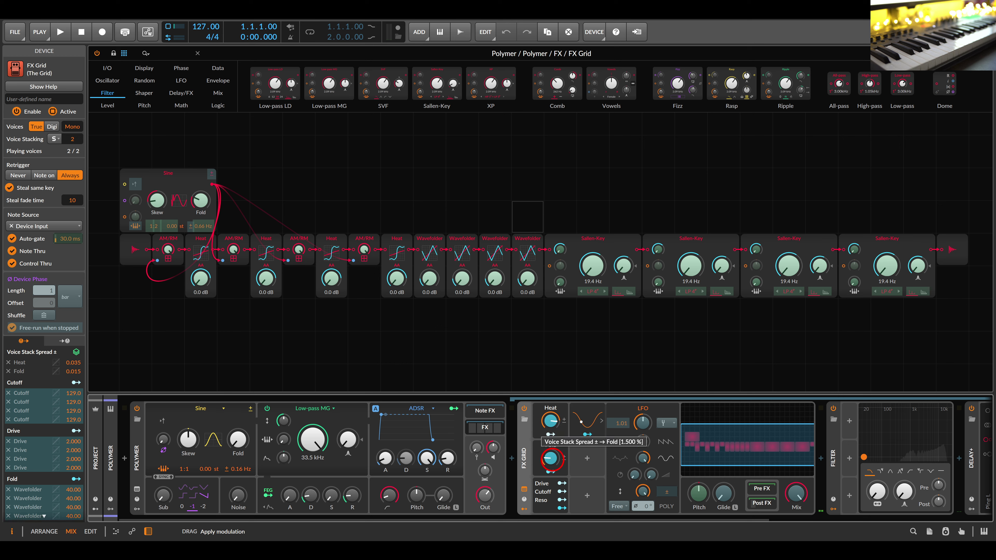
# - Modulate Drive by 10.3%, Cutoff and Reso by 6.5%, and the Sine oscillator's Skew by 0.073 and Fold by 3.720 with Voice Stack Spread
pyautogui.click(553, 495)
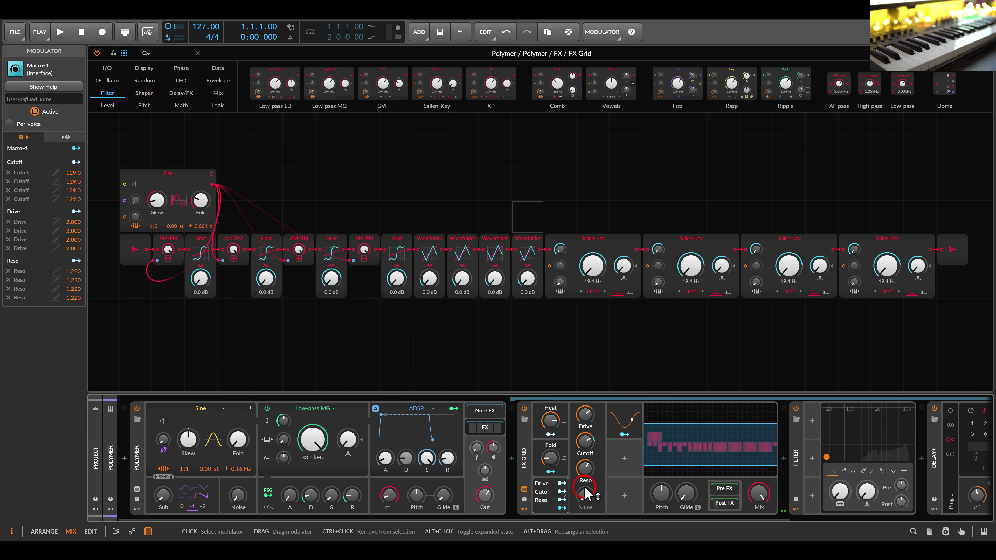
pyautogui.click(612, 479)
pyautogui.click(76, 352)
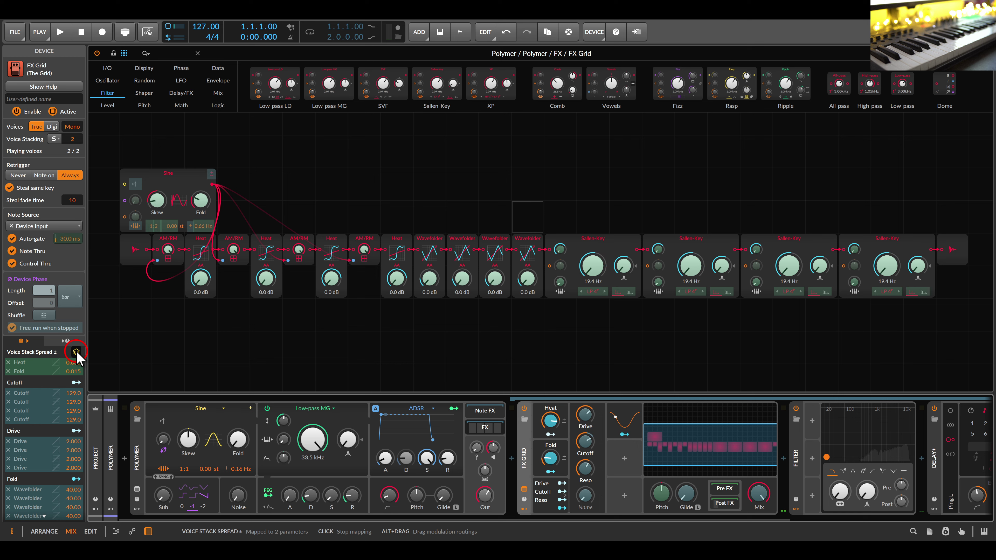
pyautogui.moveTo(582, 418); pyautogui.dragTo(587, 469)
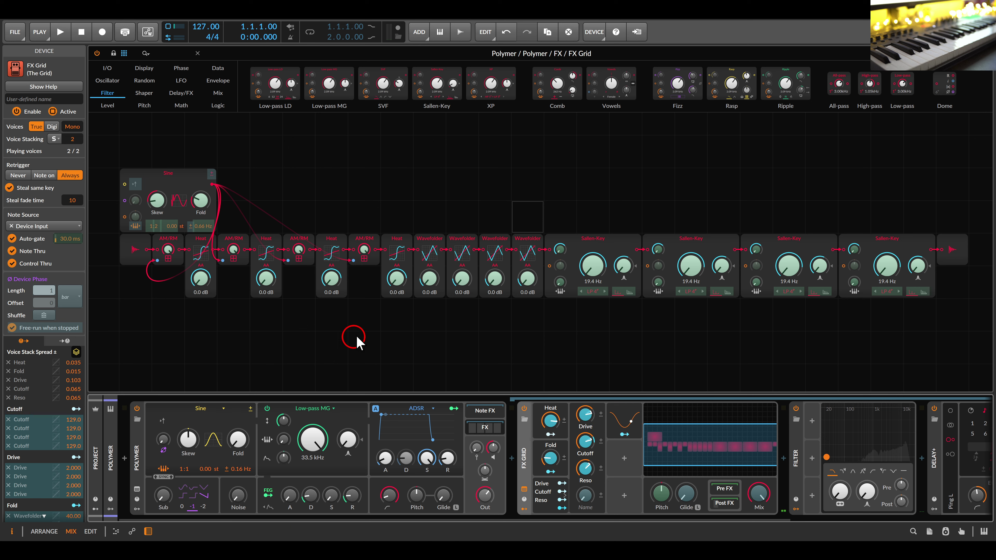
pyautogui.moveTo(157, 200); pyautogui.dragTo(202, 204)
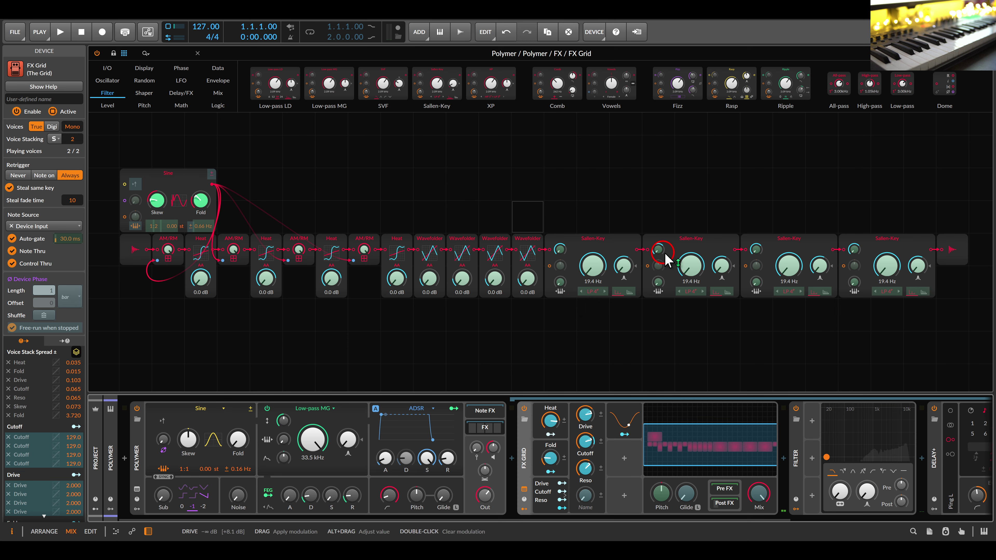
# - Modulate the second Sallen-Key filter's cutoff by 4.000 and the fourth's by 5.000 with Voice Stack Spread, and end the modulation mapping
pyautogui.moveTo(691, 266); pyautogui.dragTo(690, 258)
pyautogui.moveTo(886, 266); pyautogui.dragTo(886, 260)
pyautogui.click(269, 308)
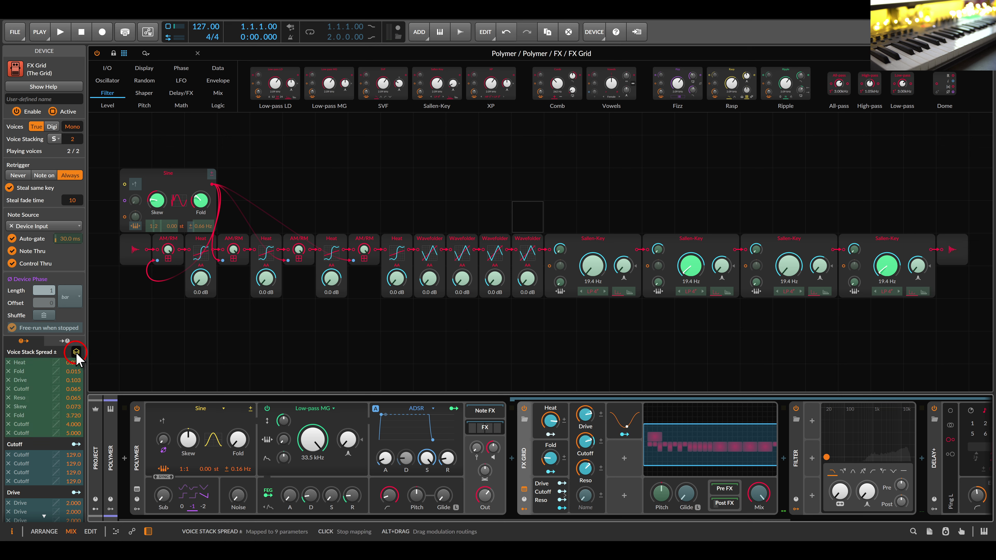
pyautogui.click(579, 304)
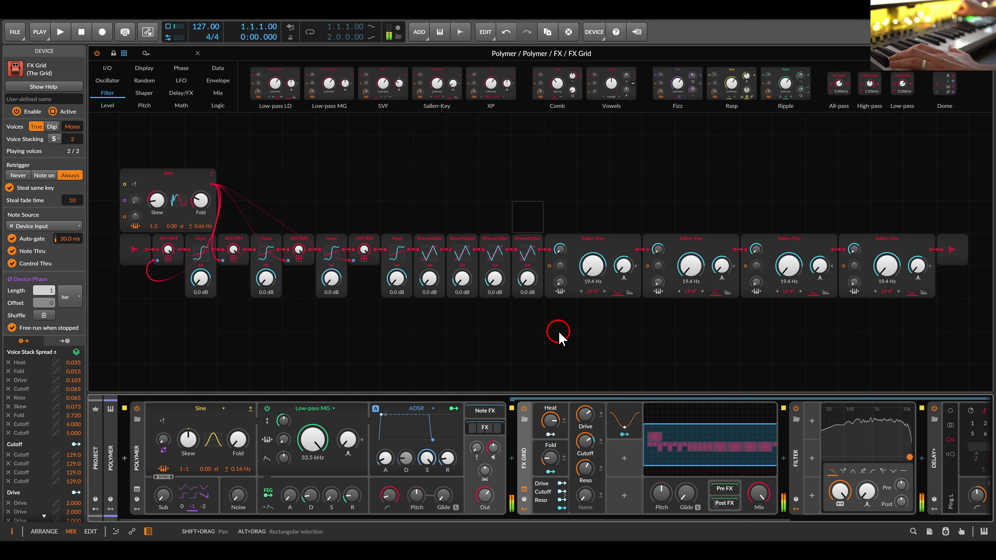
# - Set the FX Grid's Cutoff macro to about 76.2% and adjust Polymer's Glide
pyautogui.moveTo(584, 442); pyautogui.dragTo(584, 448)
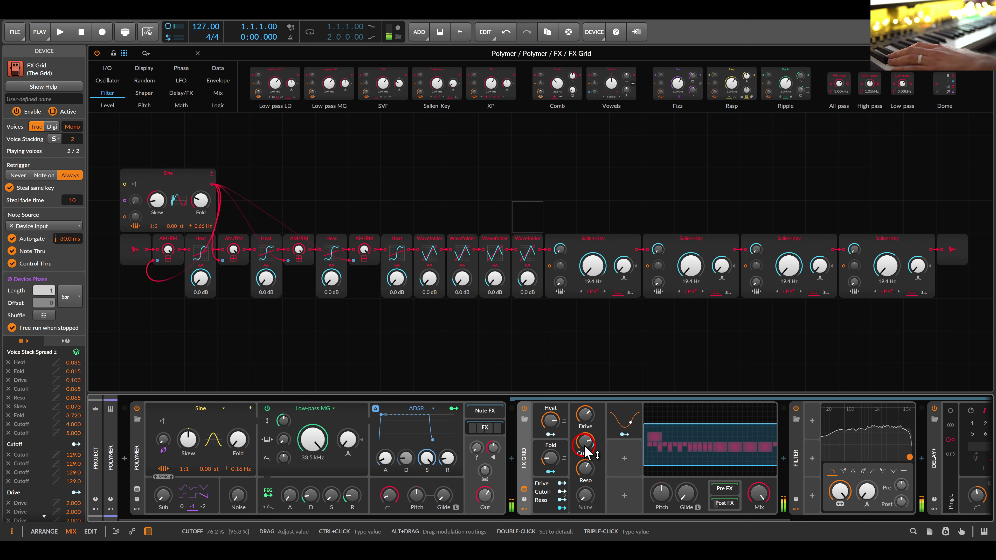
pyautogui.moveTo(445, 495)
pyautogui.mouseDown()
pyautogui.moveTo(444, 483)
pyautogui.moveTo(448, 501)
pyautogui.mouseUp()
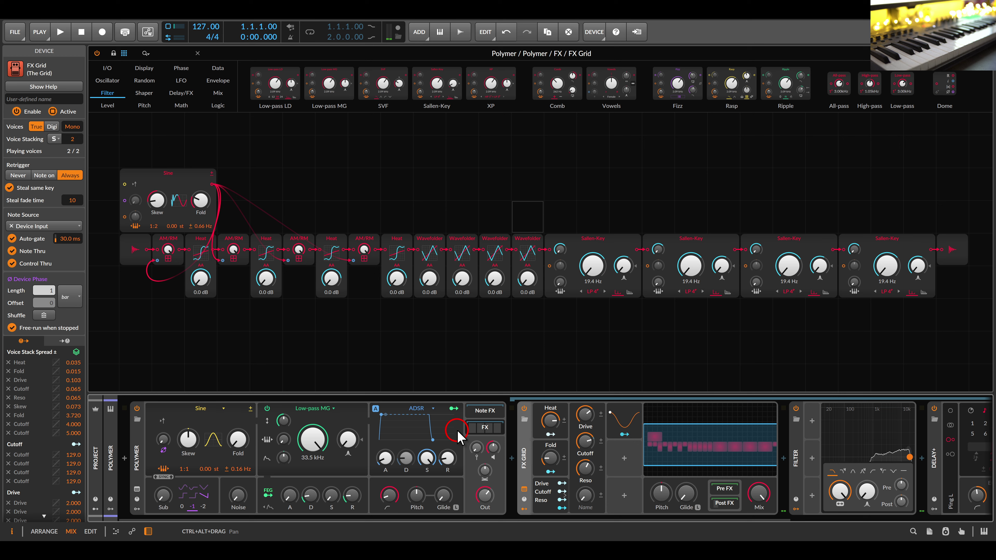
# - Try Phase-1 as Polymer's oscillator, adjusting its Shape and feedback along with the phase modulation and Sub levels
pyautogui.click(216, 411)
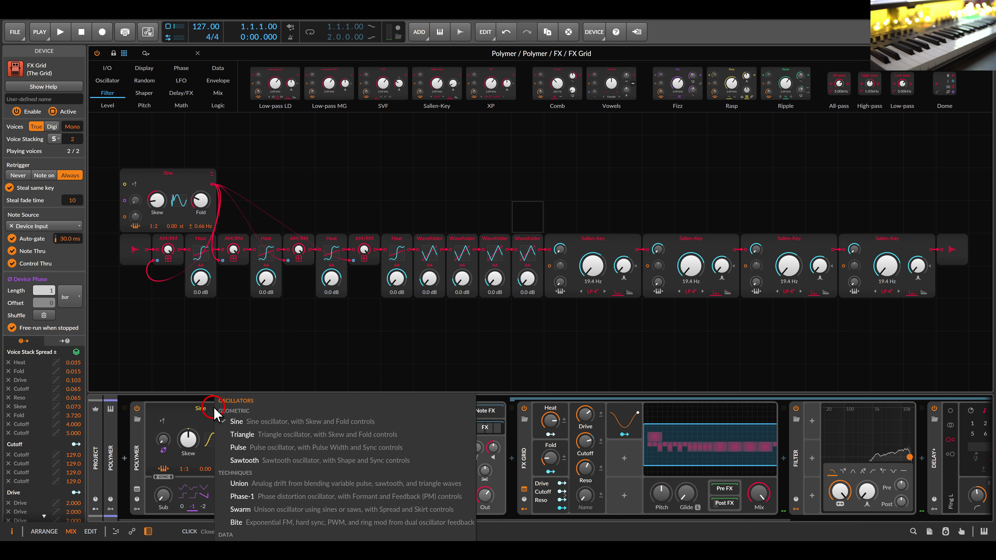
pyautogui.click(262, 496)
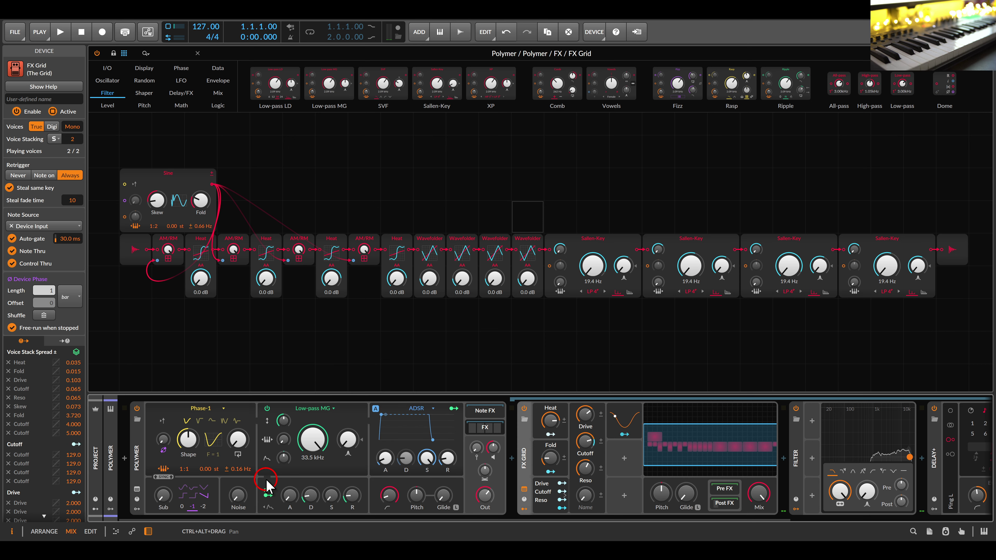
pyautogui.moveTo(188, 439); pyautogui.dragTo(189, 433)
pyautogui.moveTo(244, 447); pyautogui.dragTo(243, 440)
pyautogui.moveTo(164, 440); pyautogui.dragTo(164, 444)
pyautogui.moveTo(163, 499); pyautogui.dragTo(163, 495)
# - Switch Polymer's oscillator to Wavetable and set its unison voices to 3
pyautogui.click(203, 408)
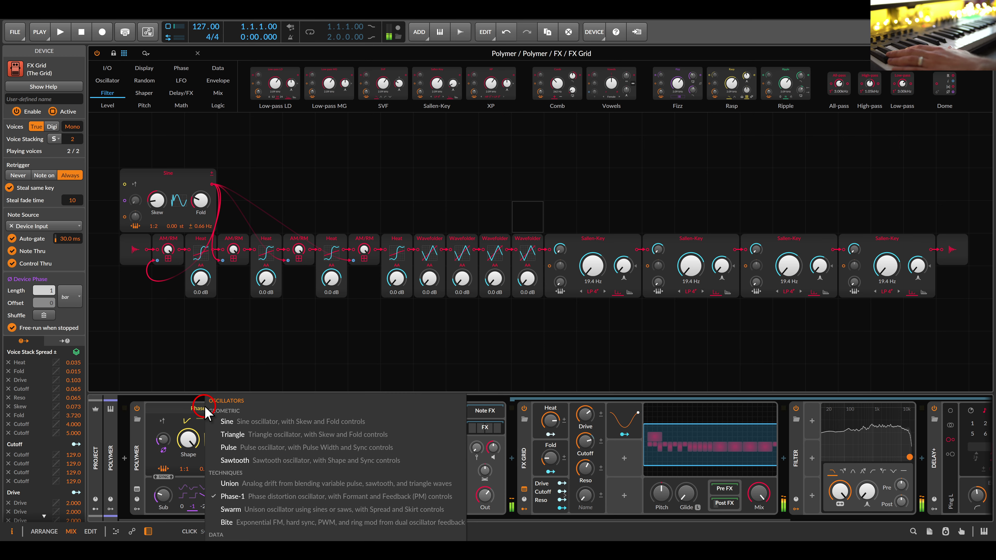
pyautogui.click(264, 546)
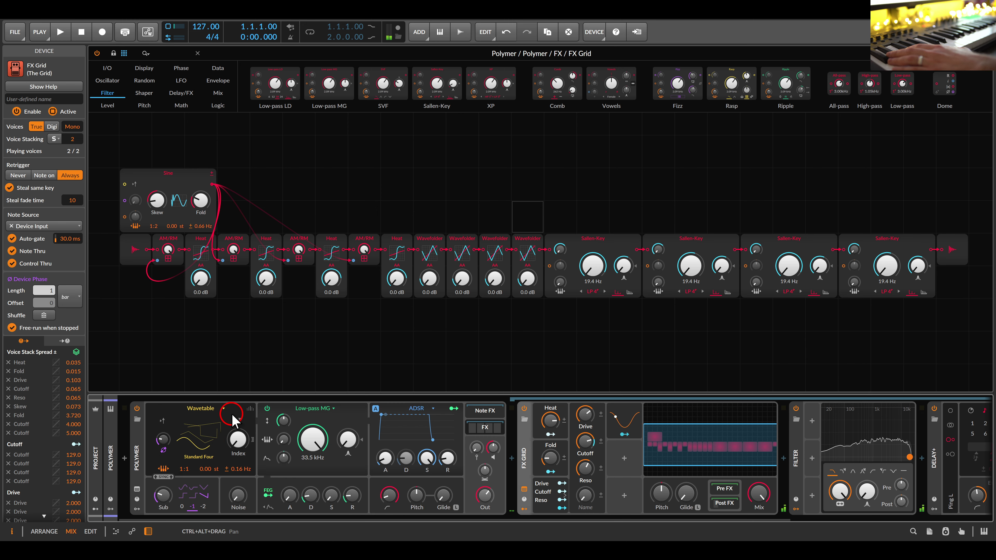
pyautogui.click(250, 409)
pyautogui.click(199, 422)
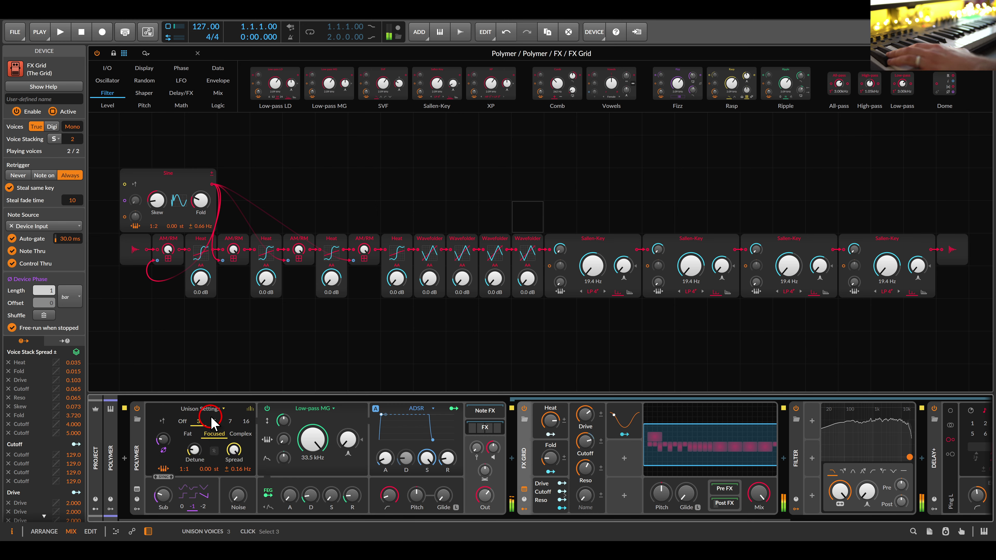
pyautogui.click(246, 410)
pyautogui.click(221, 408)
pyautogui.click(212, 409)
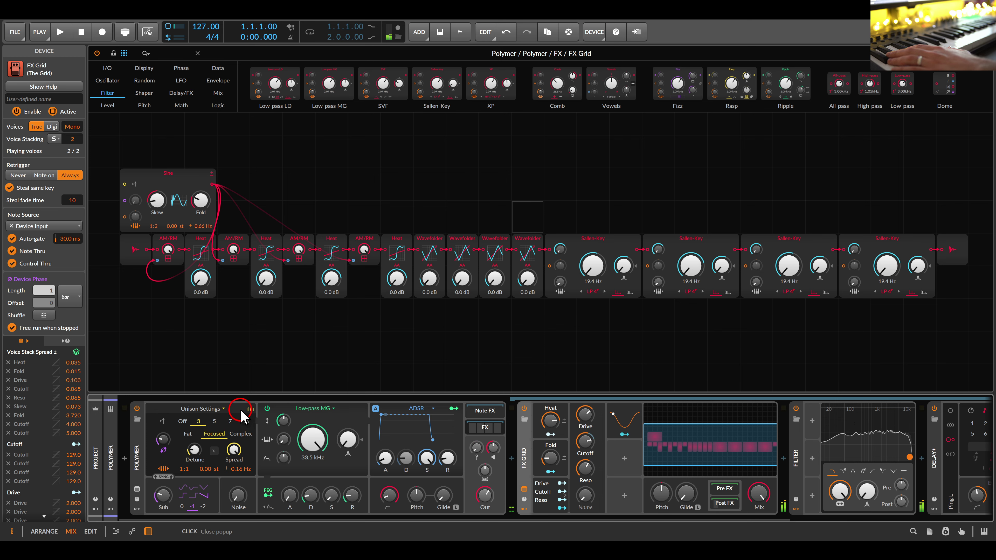
pyautogui.click(250, 409)
# - Set the Index of Polymer's Standard Four wavetable to about 57.2%
pyautogui.moveTo(235, 436); pyautogui.dragTo(237, 430)
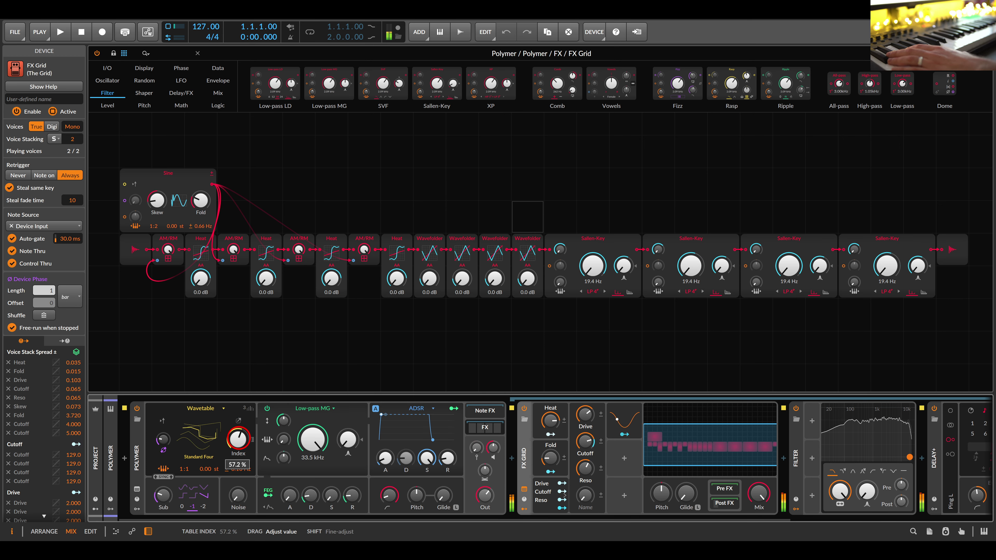
pyautogui.moveTo(238, 438); pyautogui.dragTo(239, 439)
pyautogui.moveTo(188, 469); pyautogui.dragTo(188, 470)
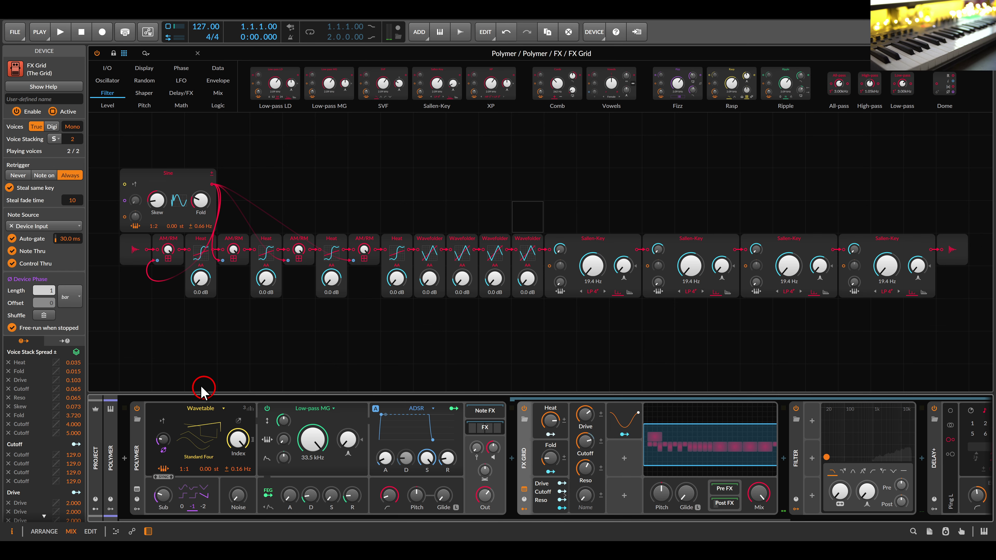
# - Close the FX Grid editor and launch Scene 1 in the clip launcher
pyautogui.press('Escape')
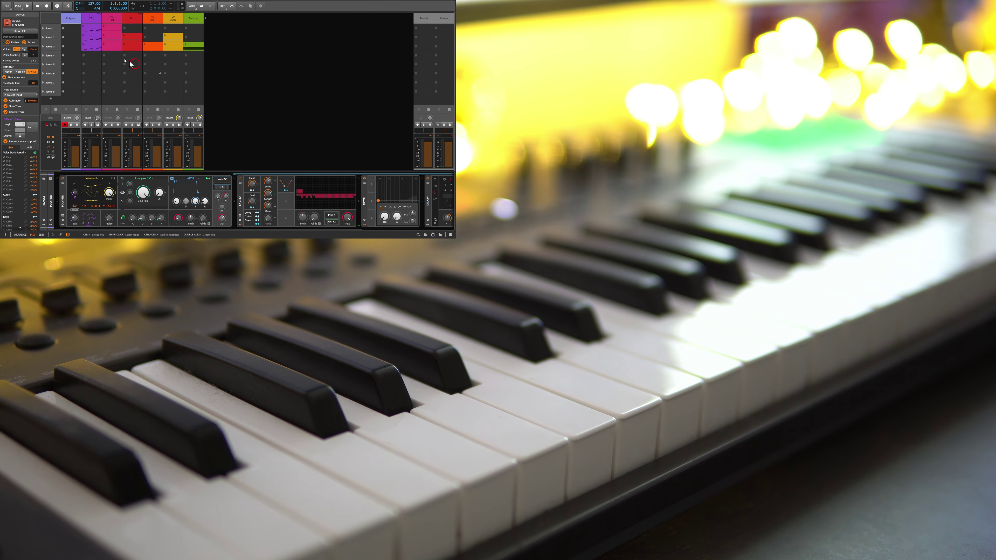
pyautogui.click(47, 28)
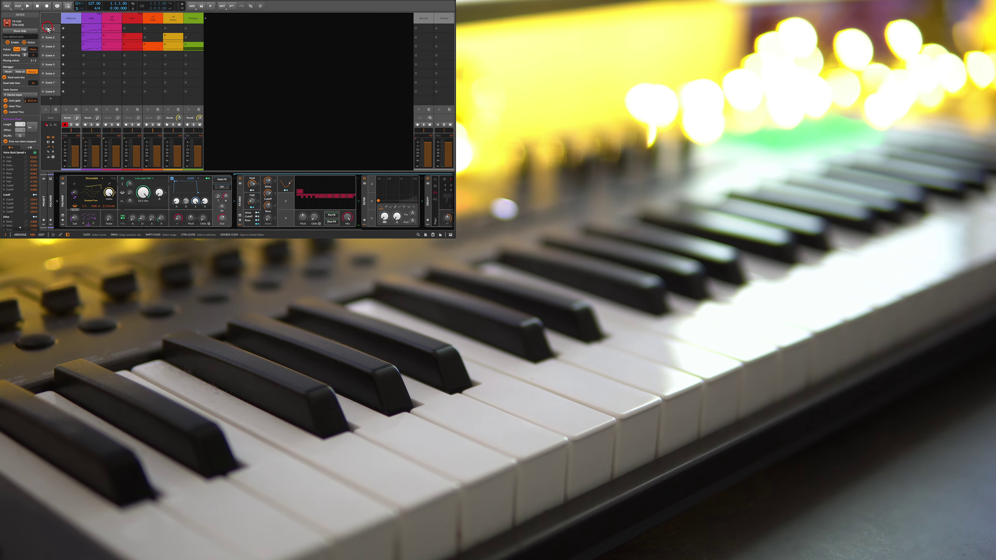